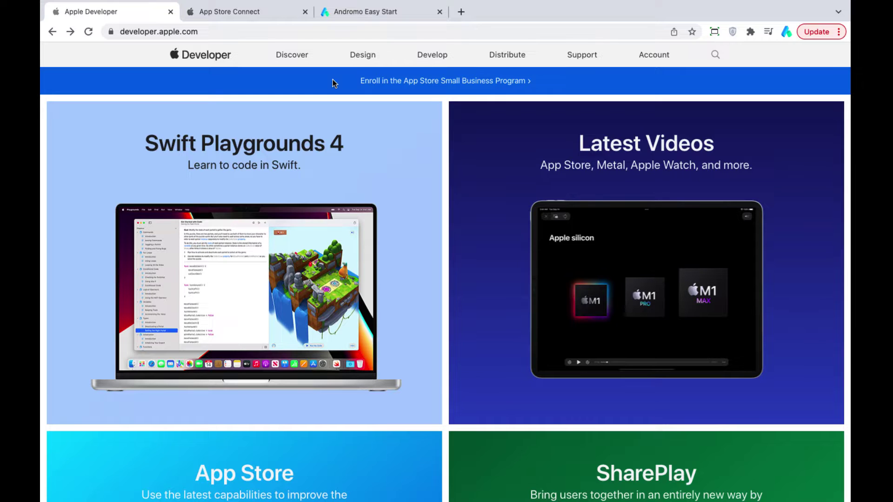
# Open the 1001Auth app's TestFlight builds in App Store Connect, showing build 1006 Ready to Submit.
pyautogui.click(261, 17)
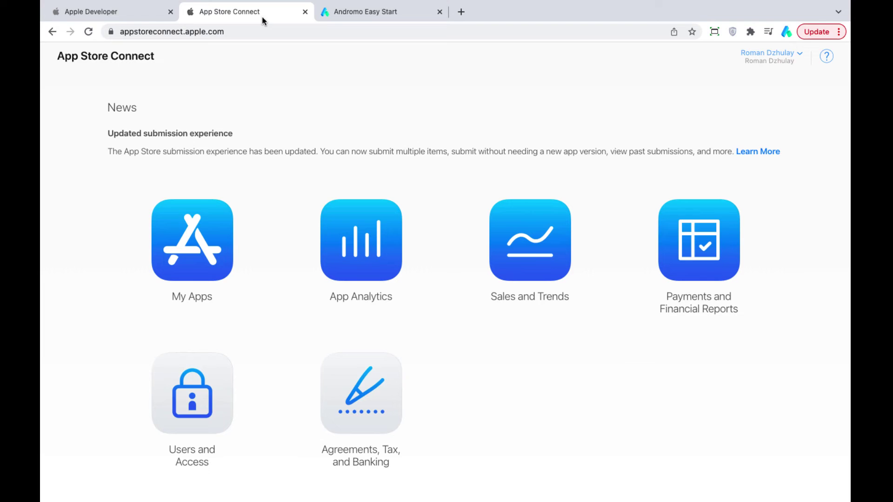
pyautogui.click(191, 214)
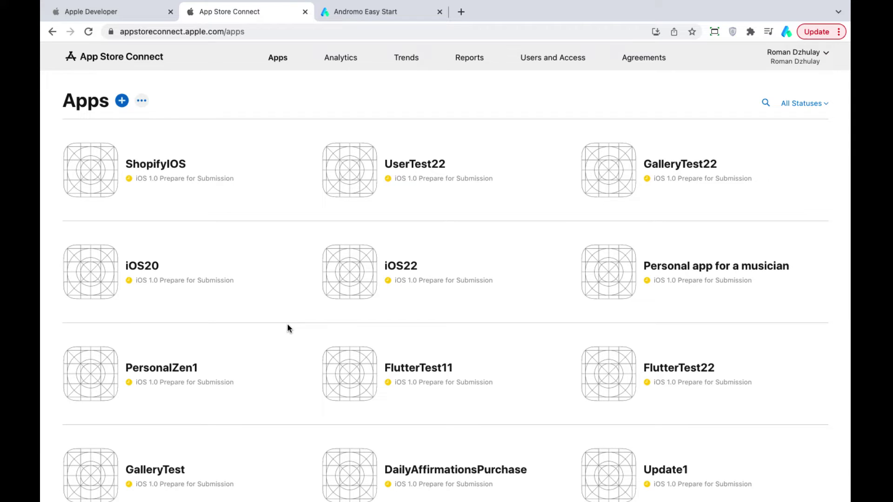
pyautogui.scroll(-10, 288, 325)
pyautogui.click(601, 181)
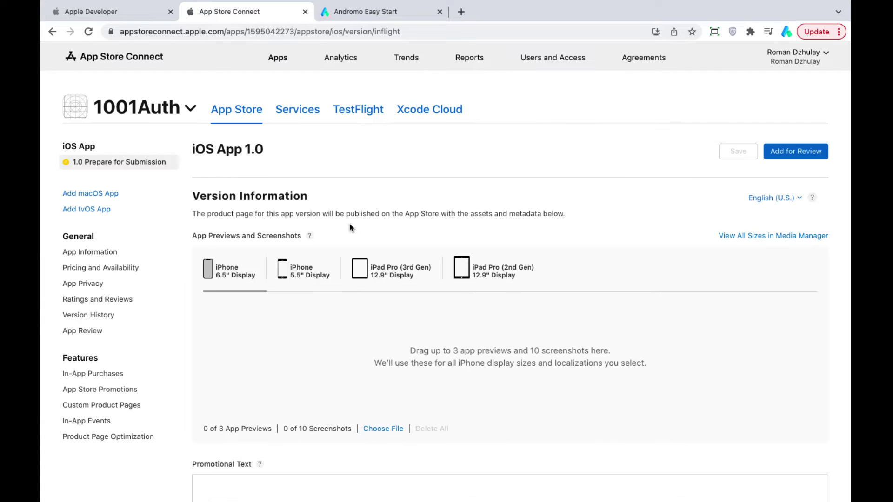
pyautogui.click(366, 113)
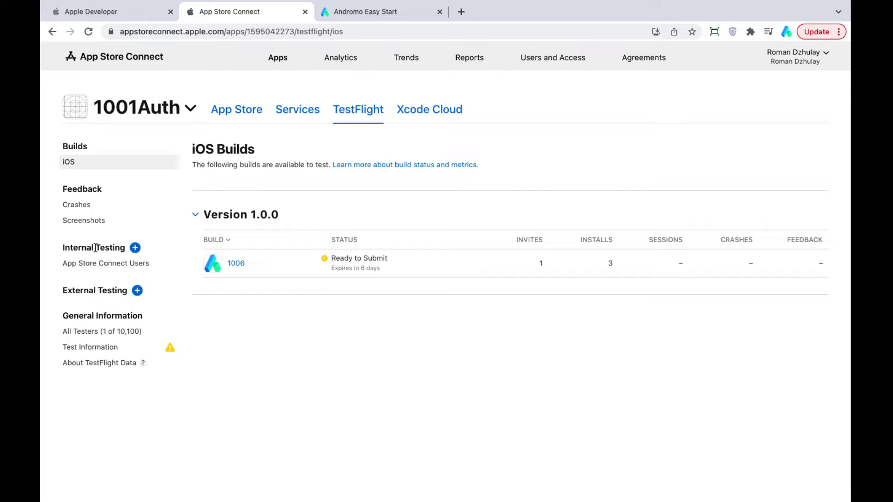
pyautogui.moveTo(63, 248); pyautogui.dragTo(126, 251)
pyautogui.click(110, 257)
# Check the 1001Auth App Store version page, return to TestFlight, and hide the browser.
pyautogui.click(238, 113)
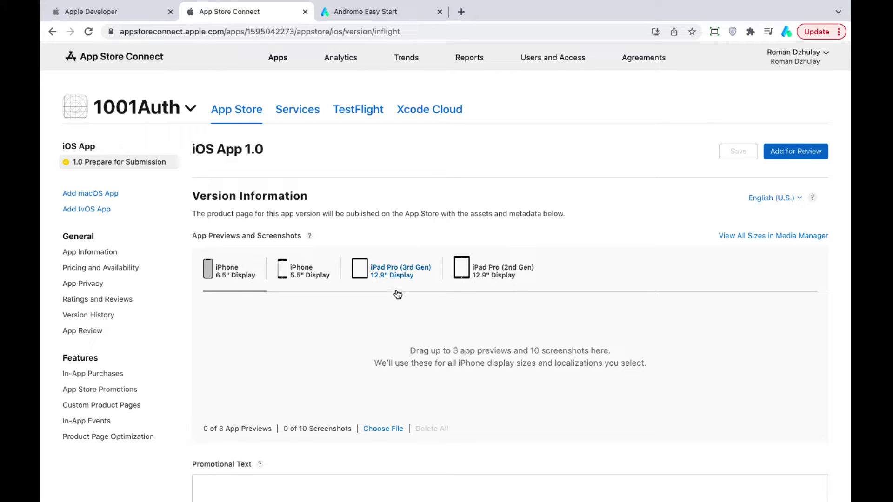
pyautogui.click(337, 126)
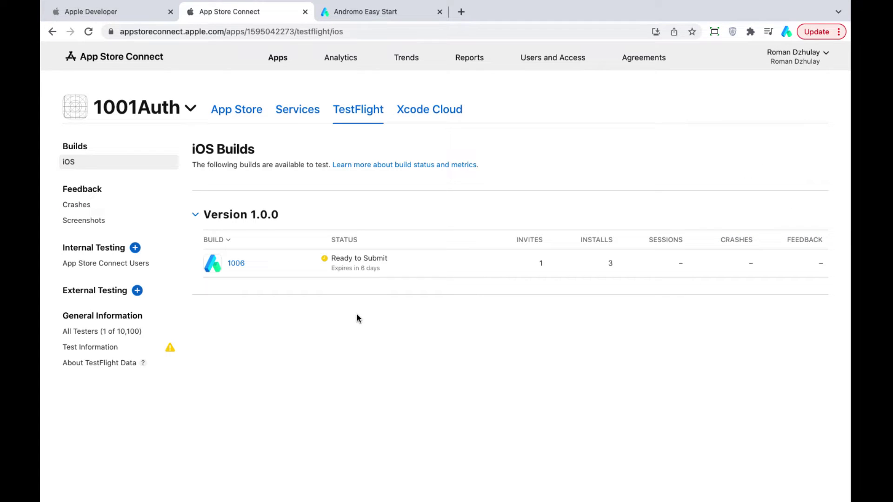
pyautogui.hotkey('ctrl', 'Left')
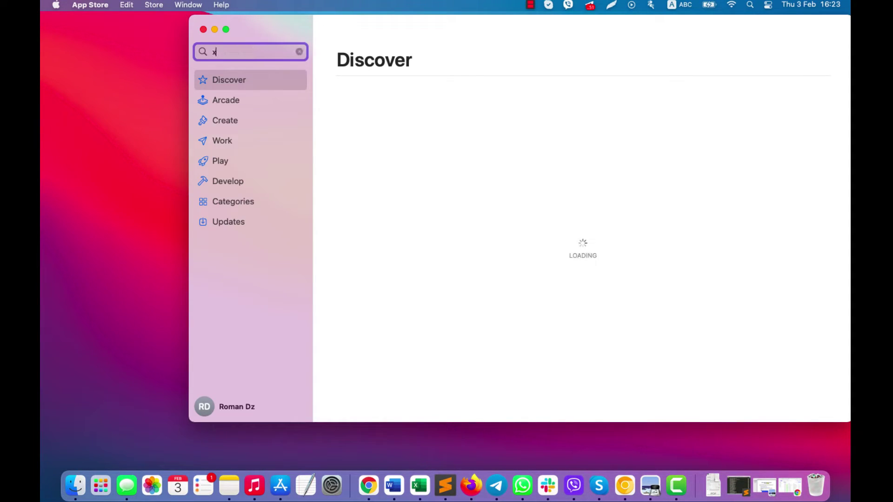
# Search the Mac App Store for xcode, then for transporter.
pyautogui.write('code')
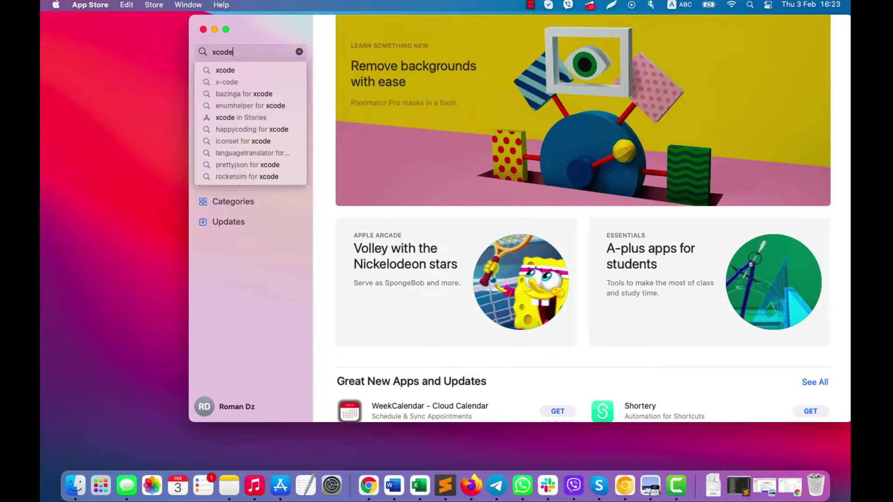
pyautogui.click(241, 70)
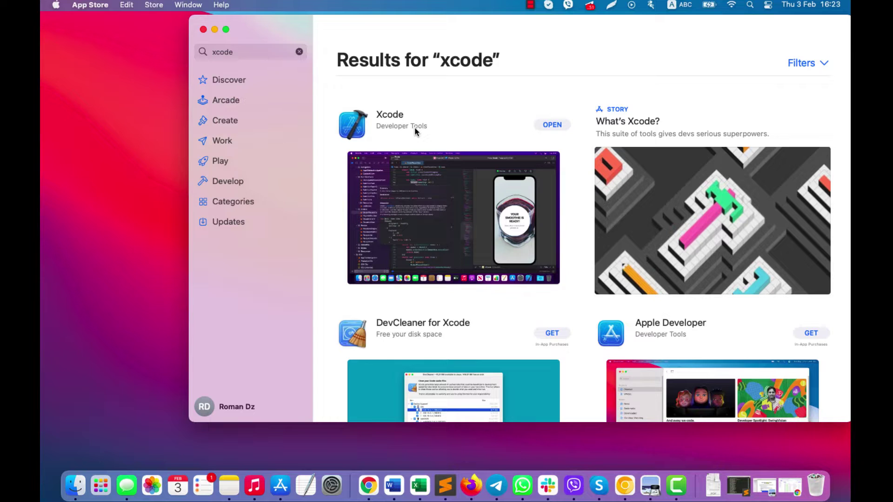
pyautogui.click(271, 52)
pyautogui.write('tr')
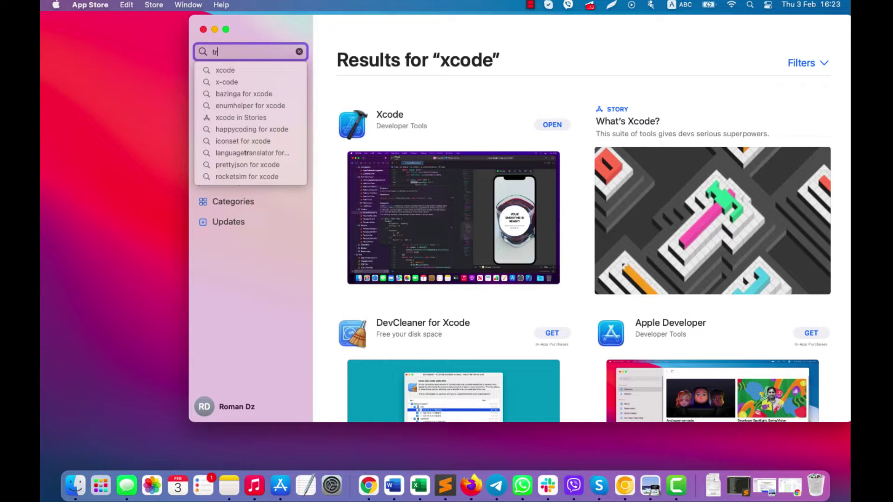
pyautogui.write('ansport')
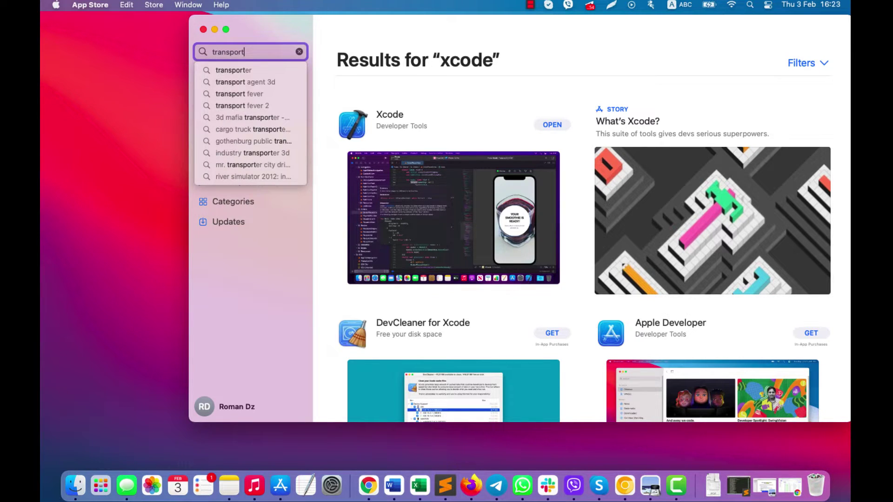
pyautogui.write('er')
pyautogui.click(265, 70)
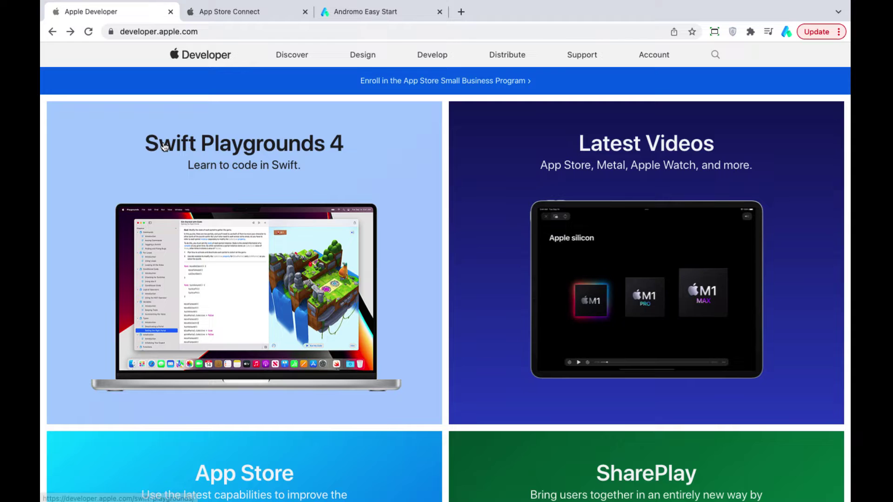
pyautogui.click(123, 32)
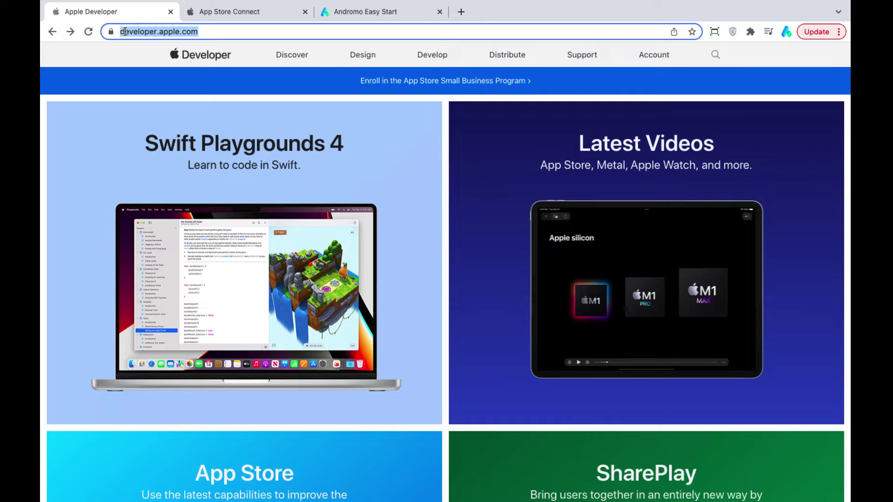
pyautogui.click(203, 32)
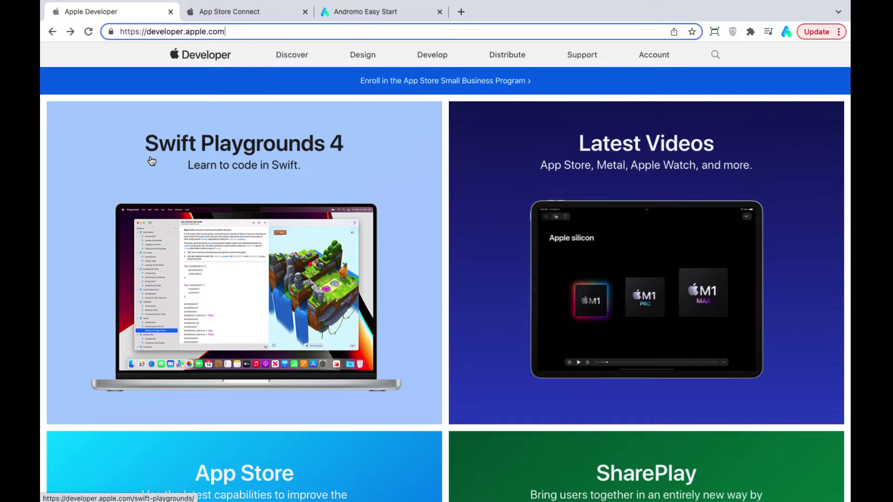
pyautogui.click(288, 90)
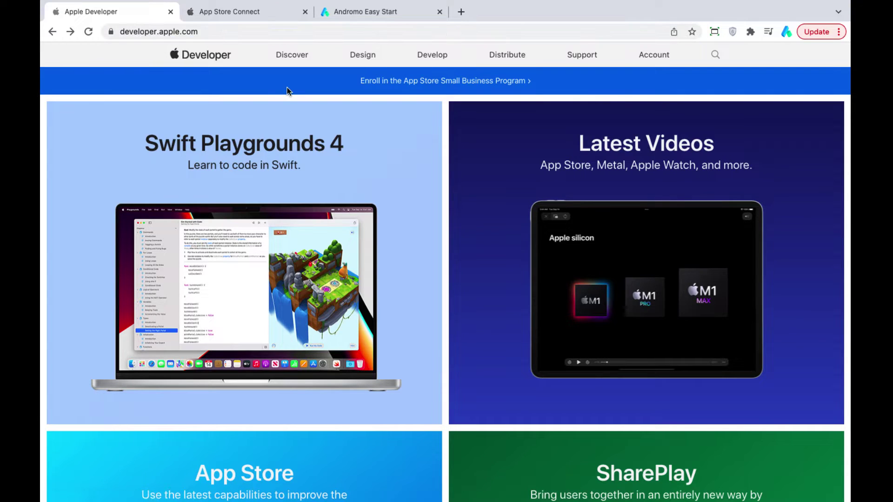
# Build a new Andromo app from the Ebook template 'Tales Of The People Of The World'.
pyautogui.click(362, 14)
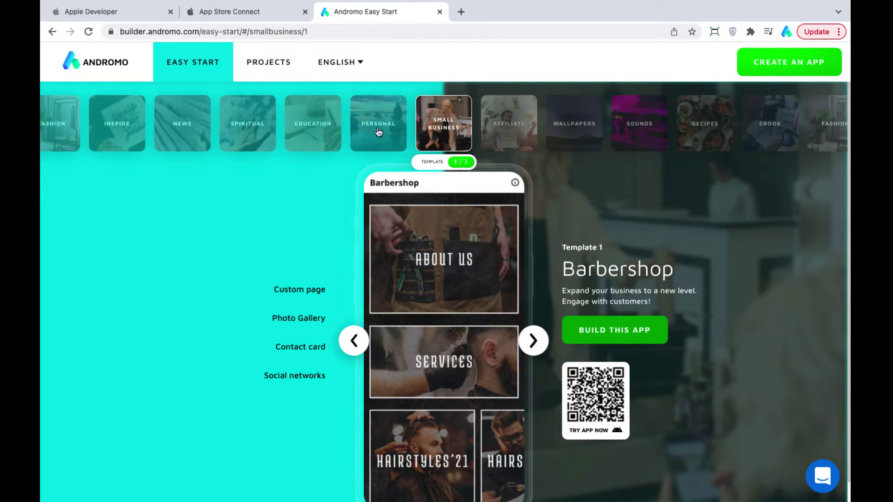
pyautogui.click(590, 137)
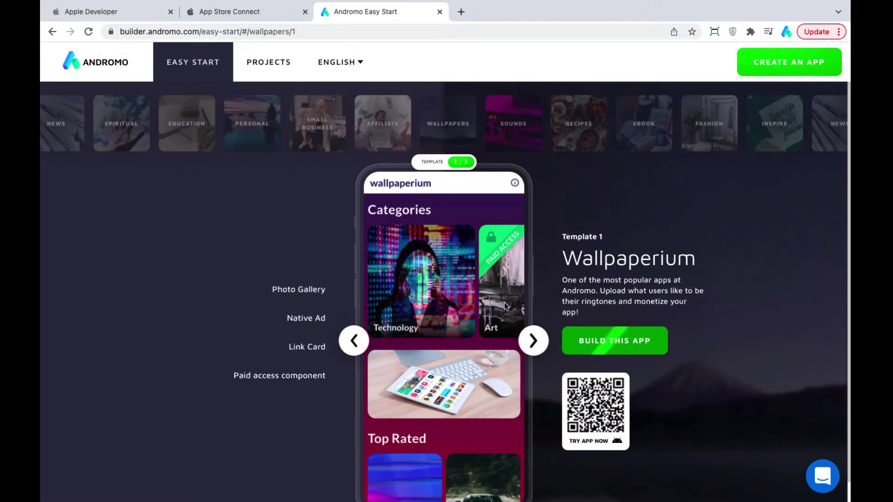
pyautogui.click(626, 132)
pyautogui.click(533, 343)
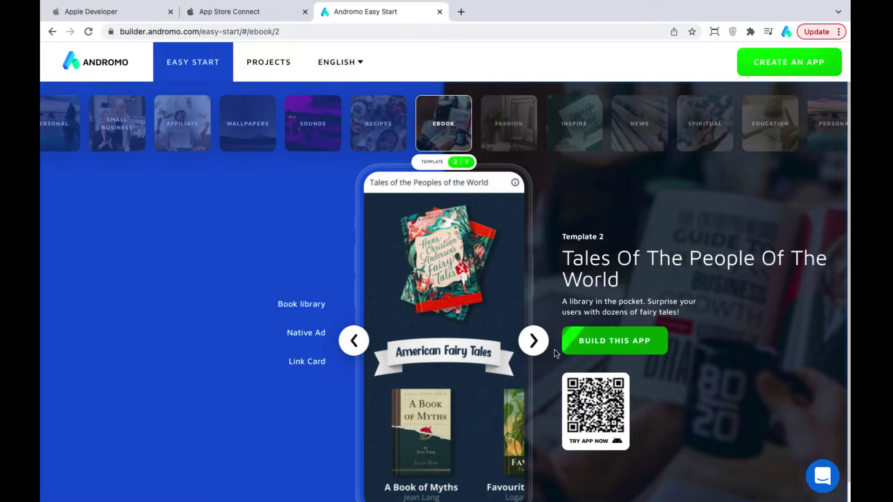
pyautogui.click(584, 342)
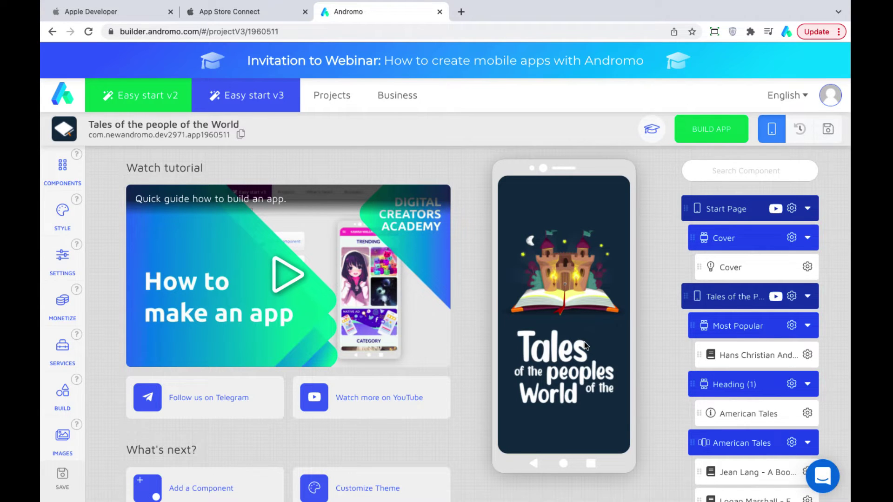
# Download the iOS certificate signing request from the app's iOS Settings.
pyautogui.click(71, 251)
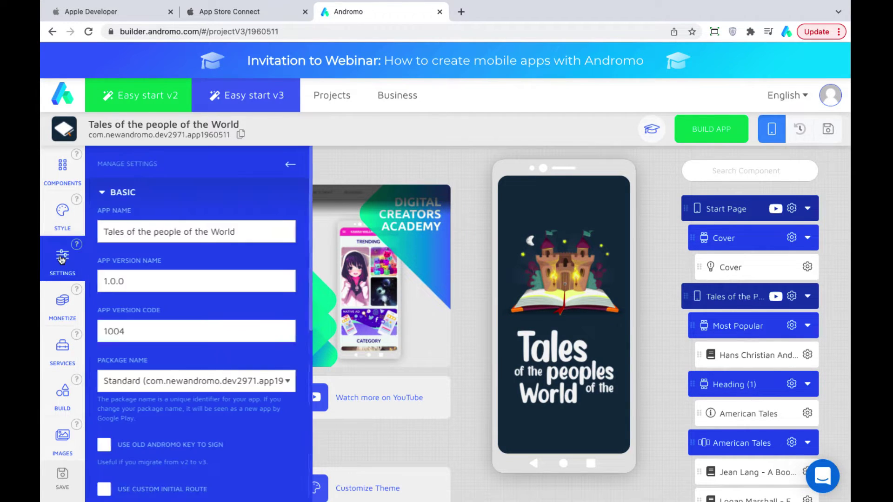
pyautogui.click(100, 194)
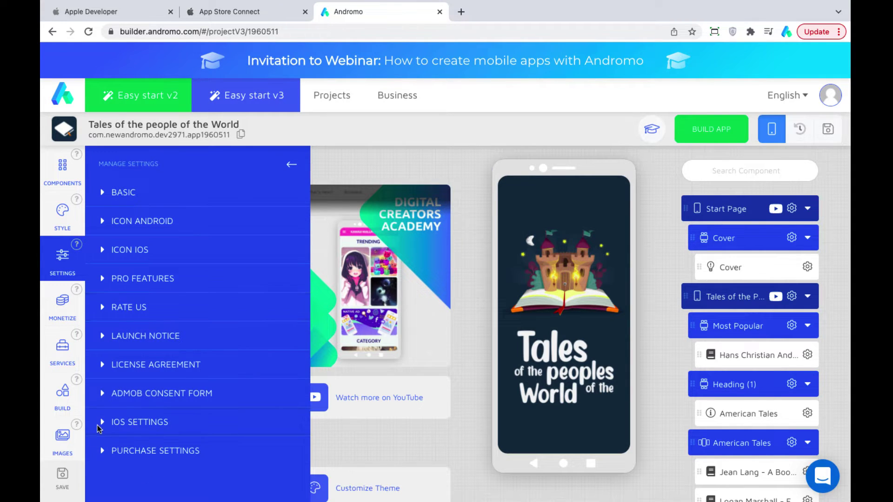
pyautogui.click(104, 424)
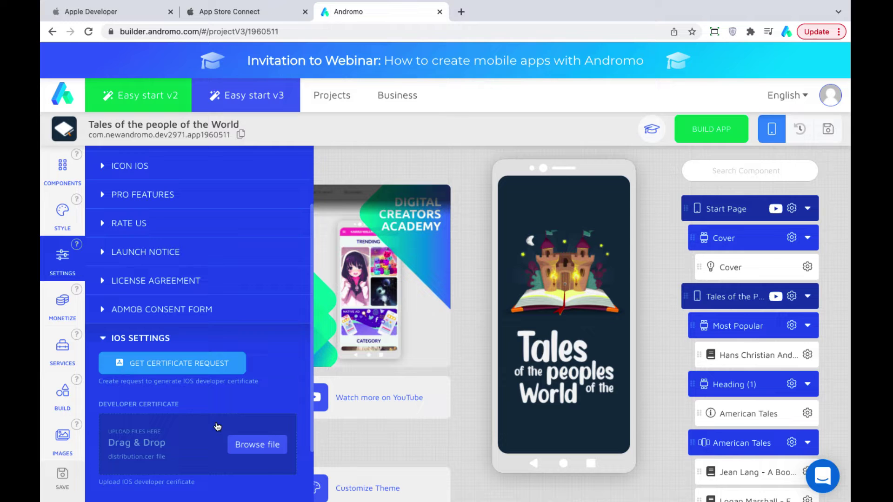
pyautogui.click(172, 367)
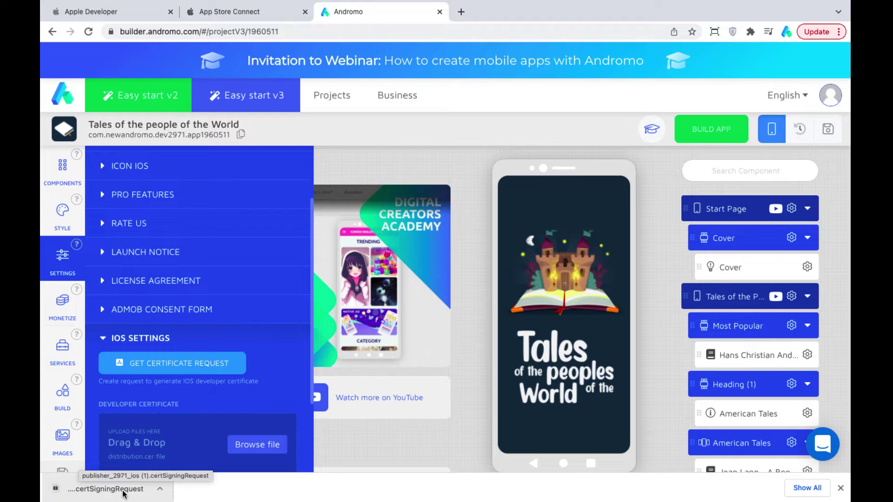
# Open the Certificates list from the Apple Developer account overview.
pyautogui.click(119, 11)
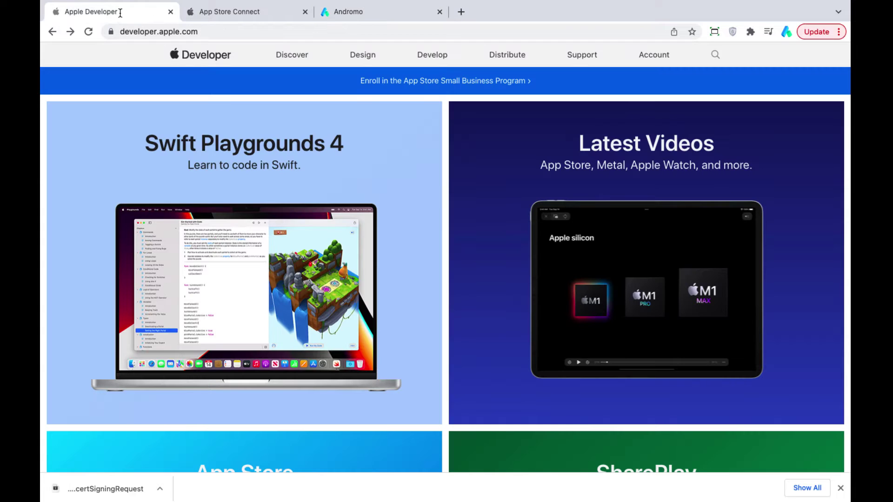
pyautogui.click(657, 58)
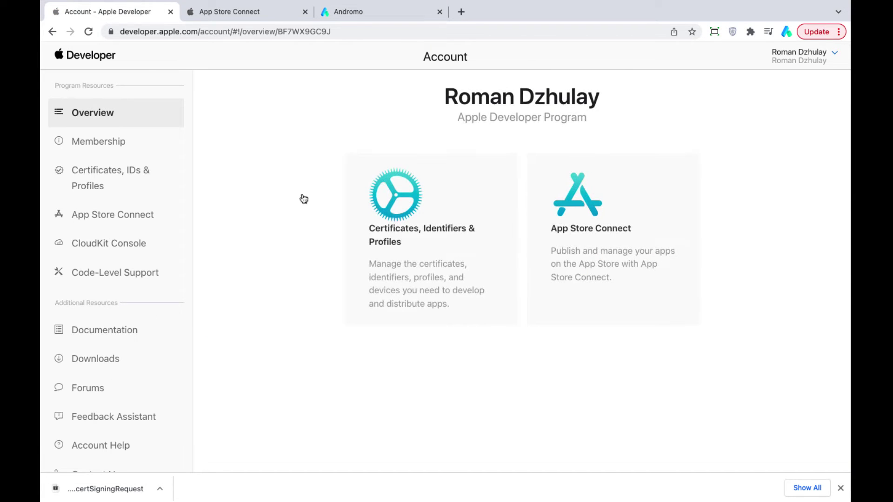
pyautogui.click(416, 236)
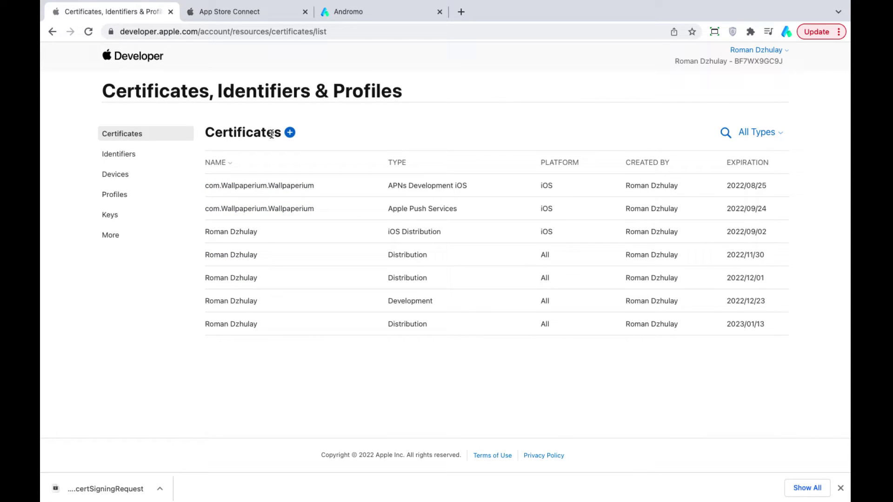
pyautogui.click(290, 133)
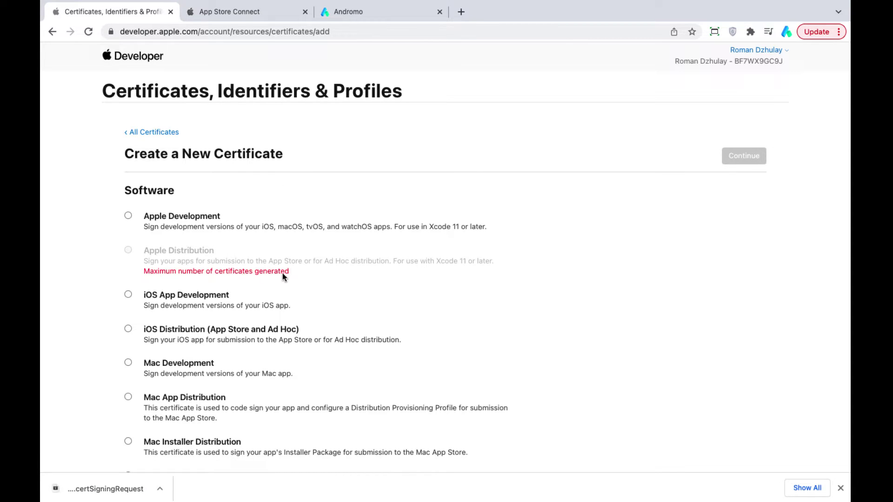
pyautogui.click(157, 134)
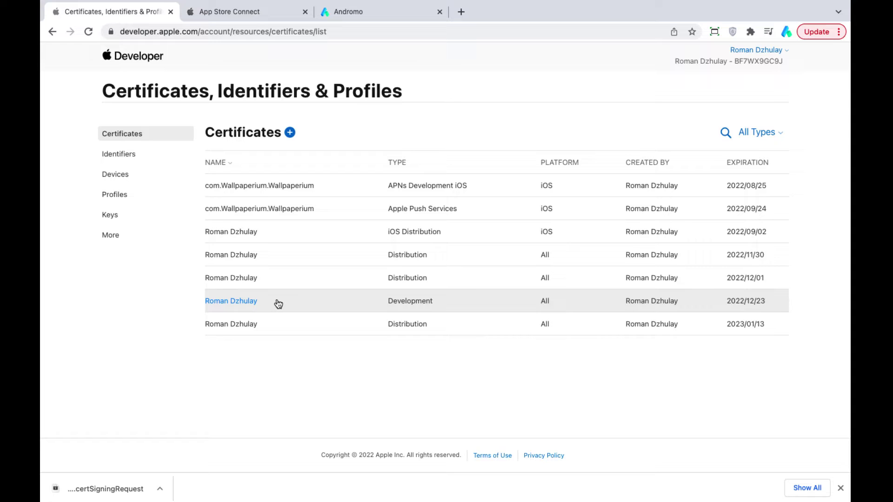
# Revoke the Distribution certificate expiring 2023/01/13.
pyautogui.click(266, 326)
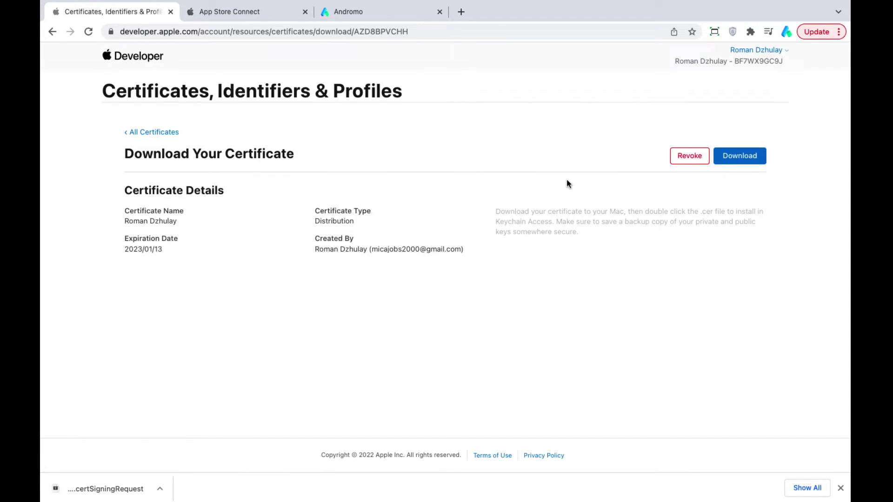
pyautogui.click(687, 157)
pyautogui.click(547, 200)
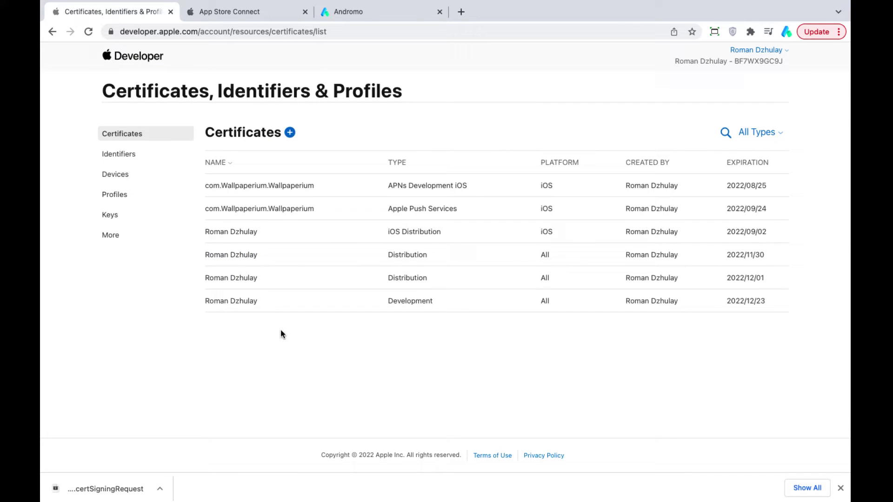
# Create an Apple Distribution certificate from publisher_2971_ios (1).certSigningRequest and download it.
pyautogui.click(288, 134)
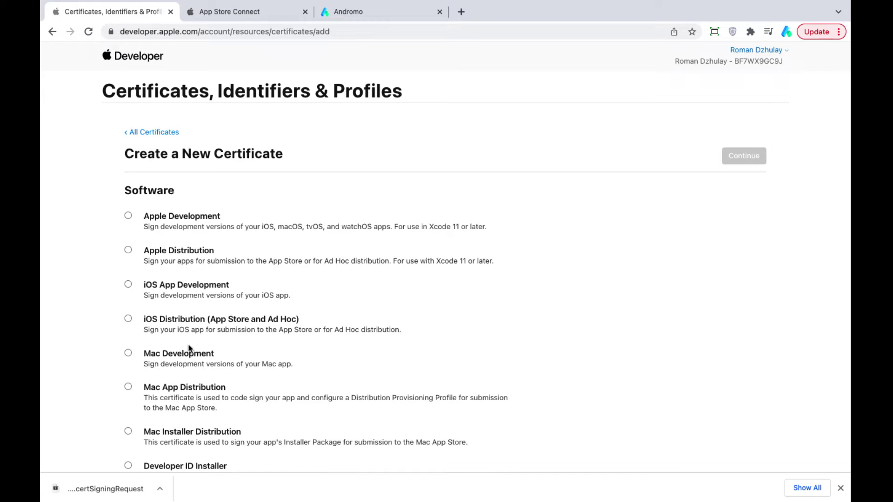
pyautogui.click(128, 250)
pyautogui.click(744, 156)
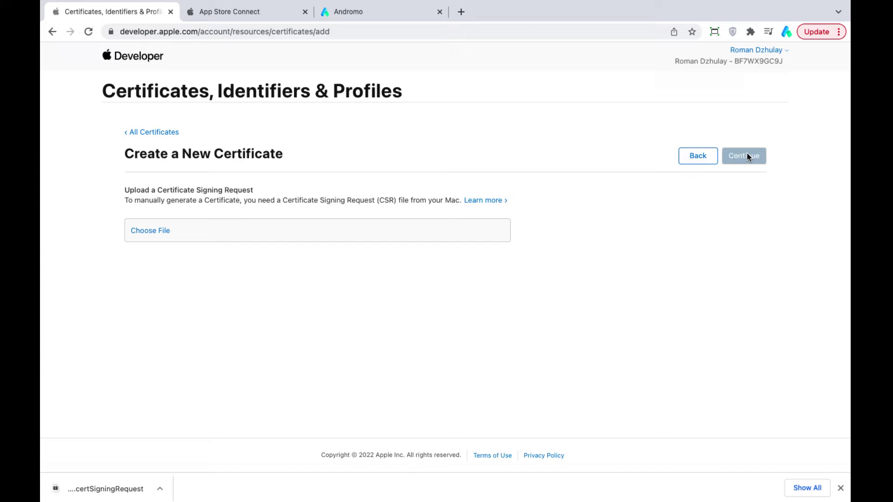
pyautogui.click(159, 230)
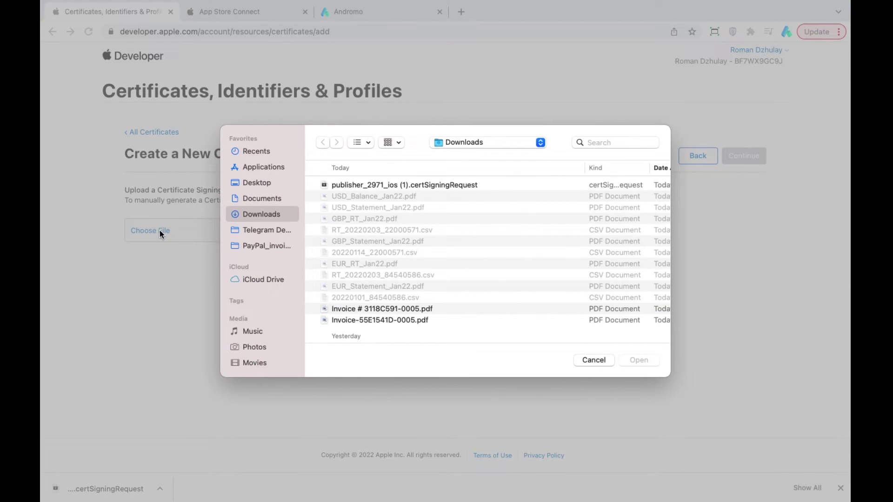
pyautogui.doubleClick(339, 185)
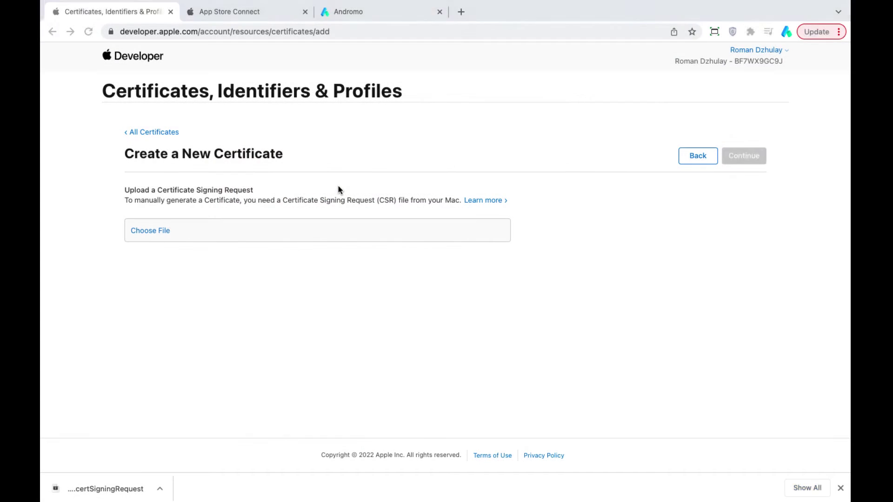
pyautogui.click(746, 153)
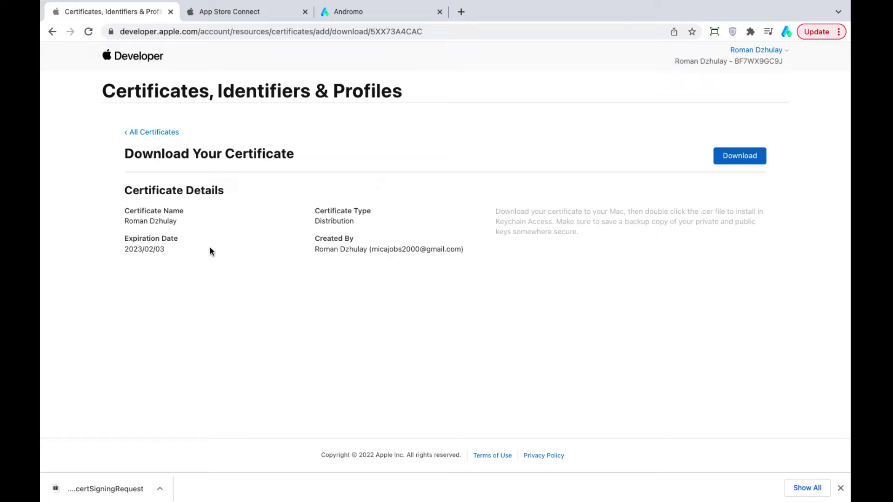
pyautogui.click(735, 158)
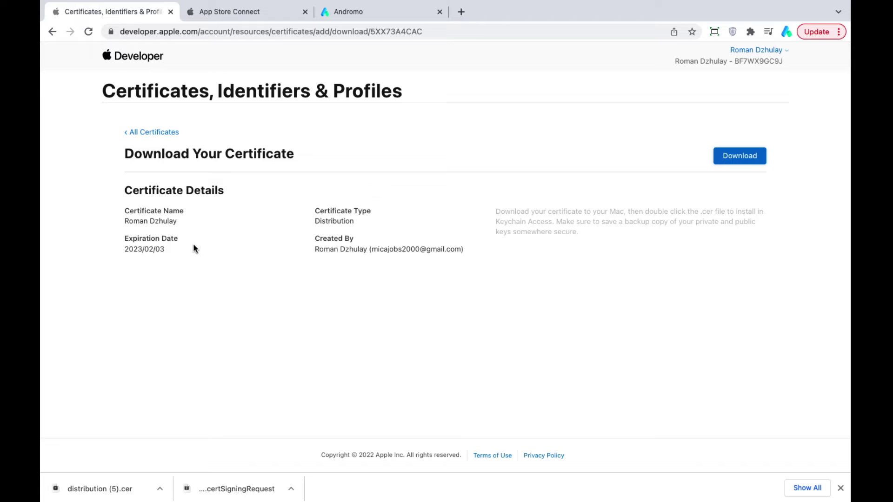
# Upload distribution (5).cer as Andromo's iOS developer certificate, then return to Apple Developer.
pyautogui.click(356, 18)
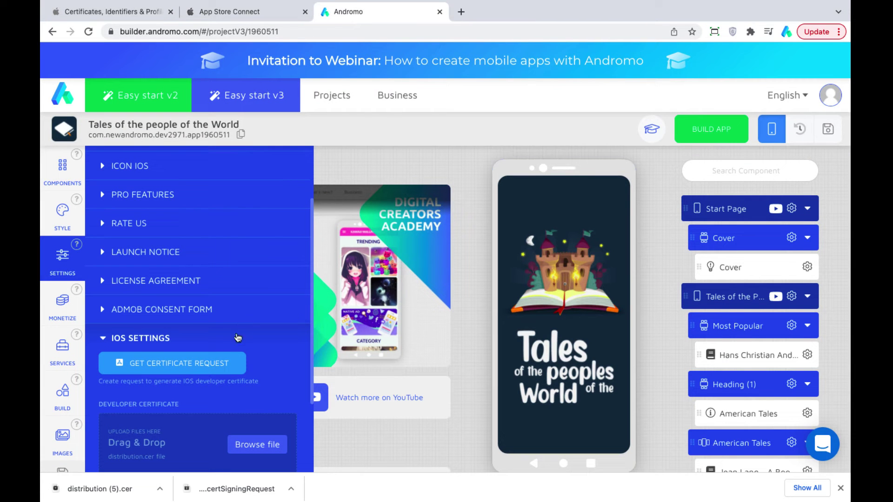
pyautogui.scroll(-2, 111, 371)
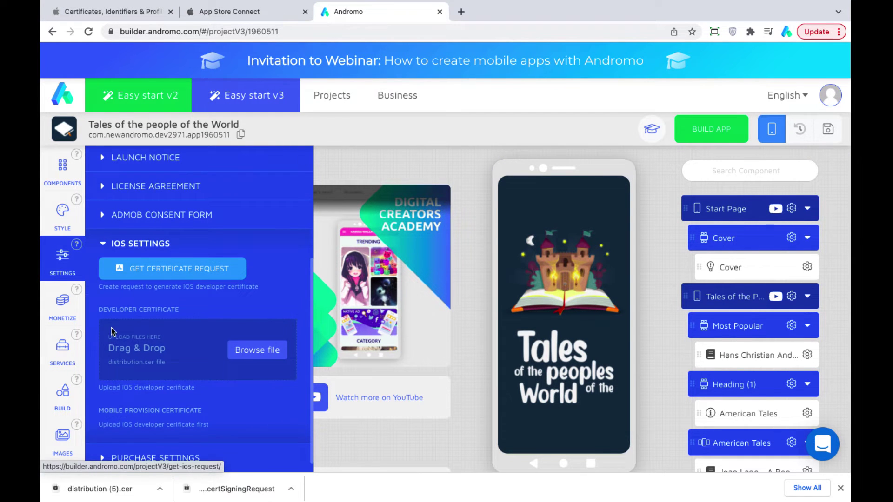
pyautogui.click(251, 355)
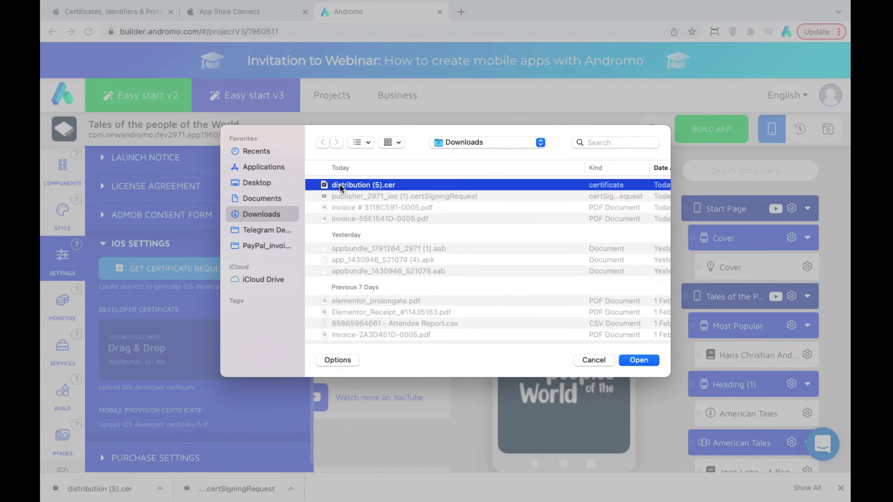
pyautogui.doubleClick(340, 188)
pyautogui.scroll(-3, 228, 349)
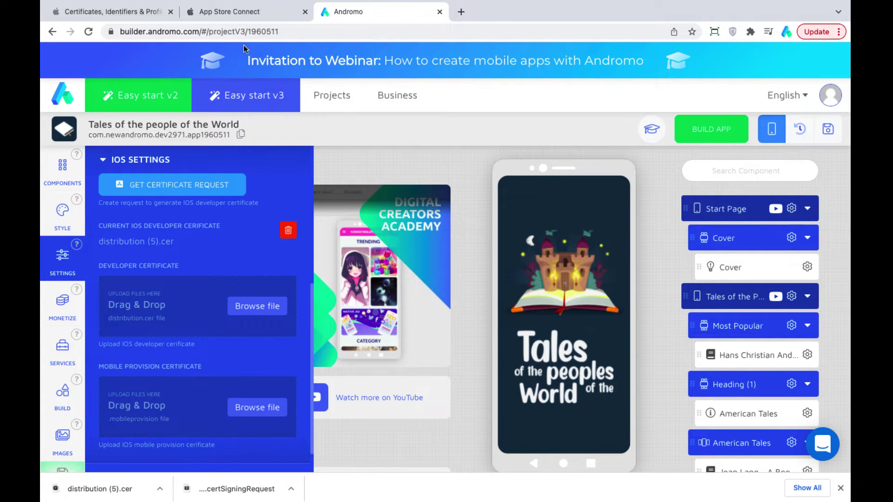
pyautogui.click(114, 11)
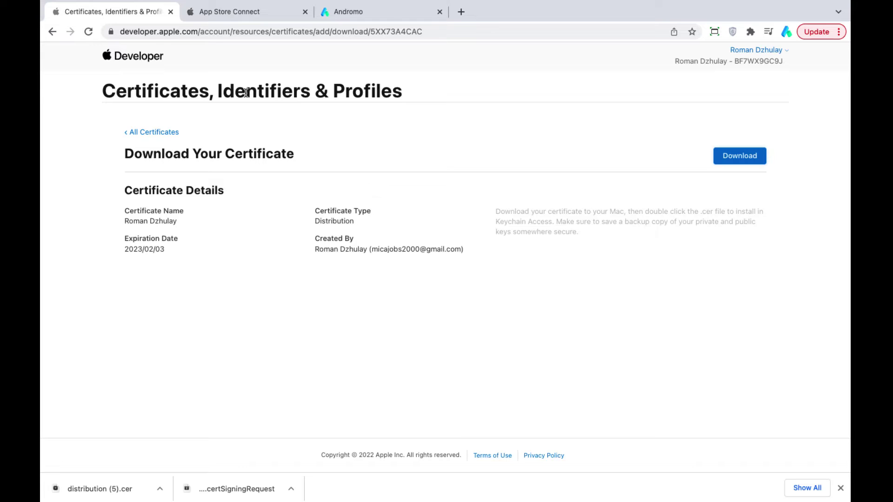
# Start registering a new App ID of type App from the Identifiers list.
pyautogui.click(166, 134)
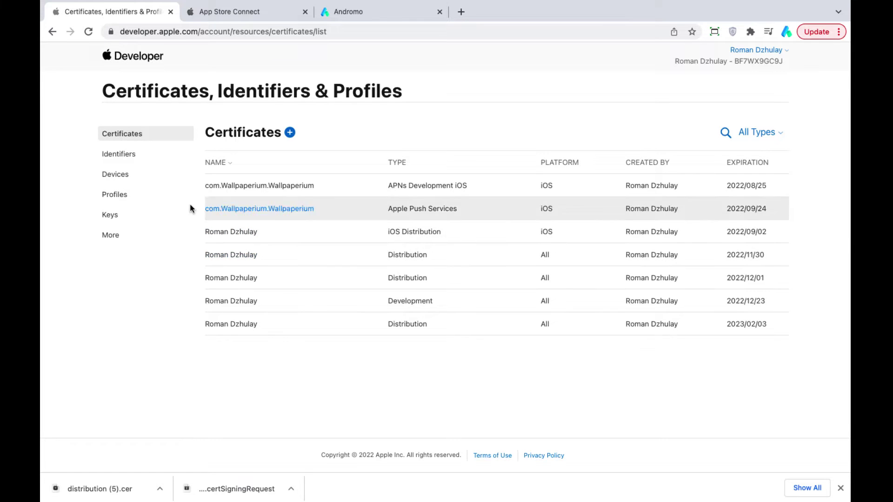
pyautogui.click(123, 155)
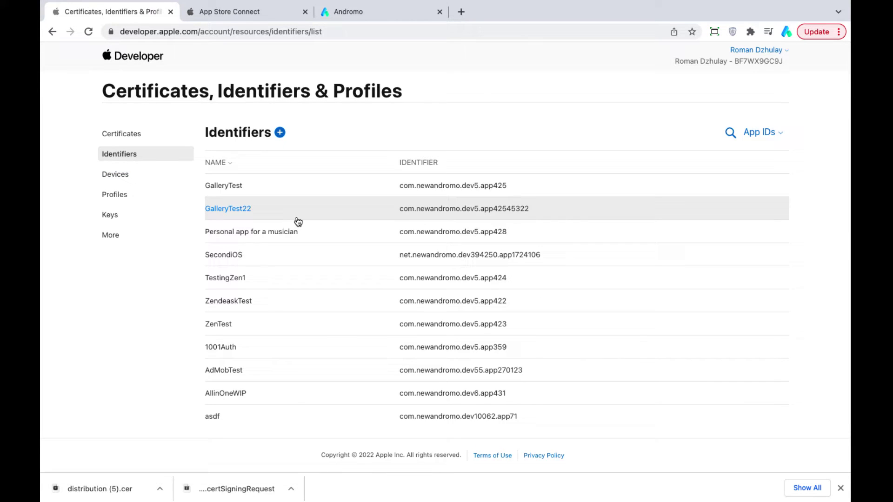
pyautogui.click(280, 133)
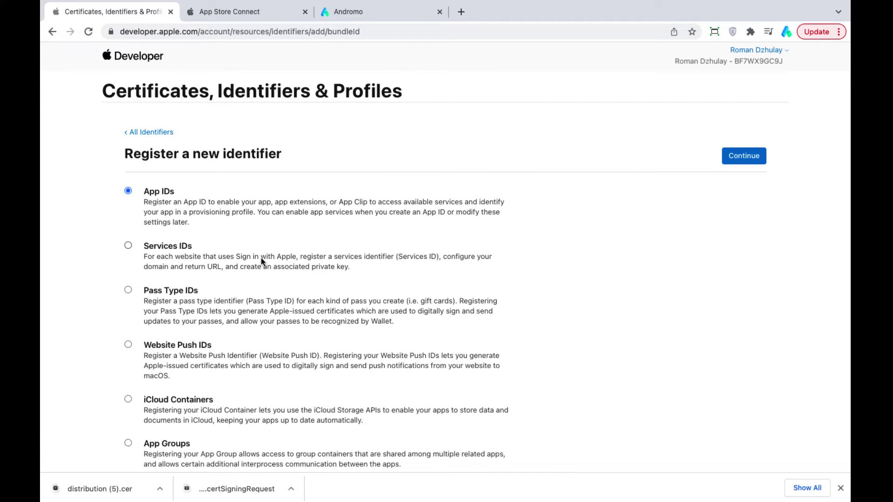
pyautogui.click(740, 161)
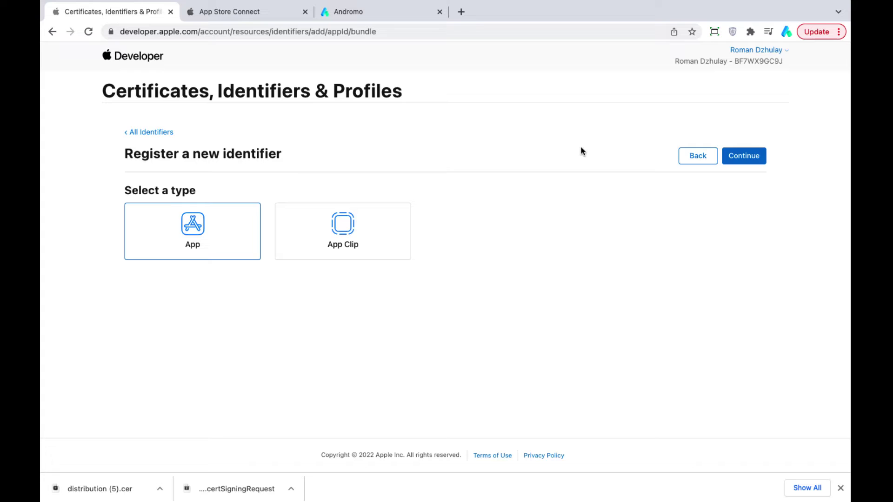
pyautogui.click(736, 155)
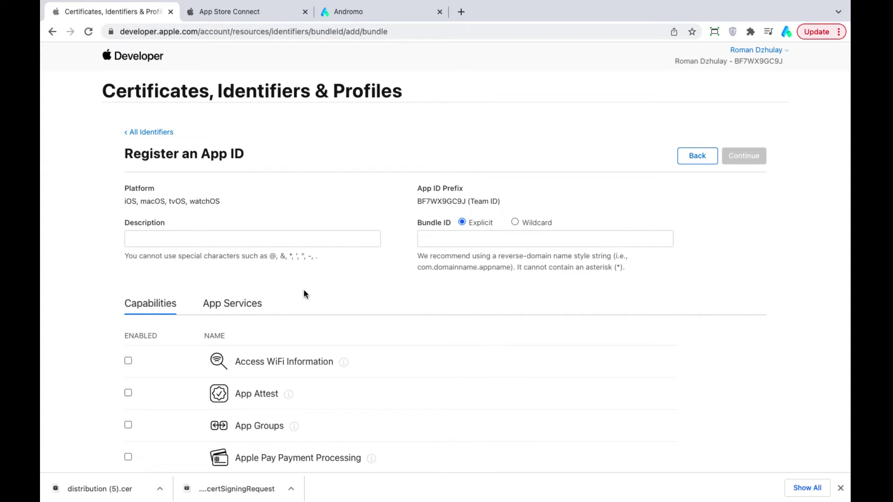
# Register App ID 'Fairy tales app' with bundle ID com.newandromo.dev2971.app1960511 copied from Andromo.
pyautogui.click(222, 243)
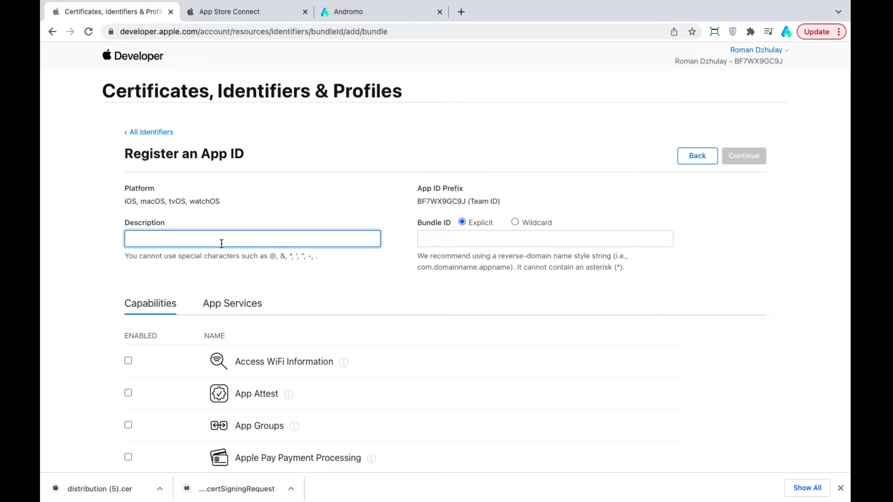
pyautogui.write('Fairy tales app')
pyautogui.click(454, 241)
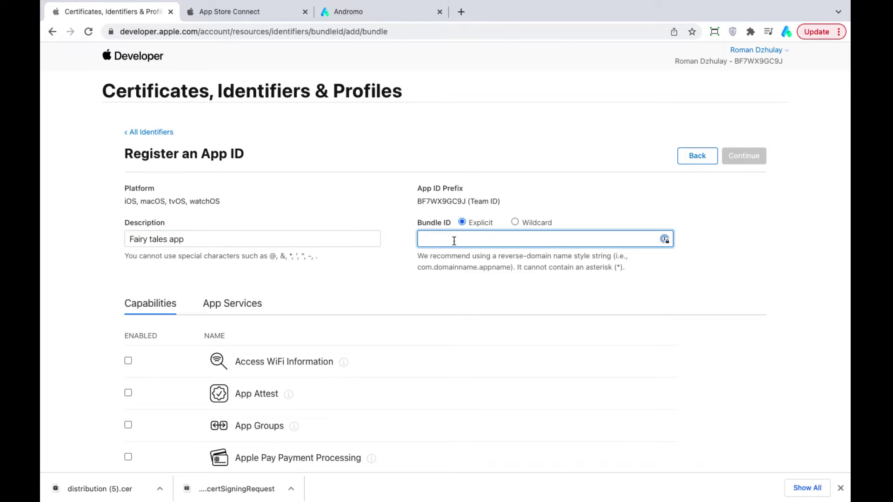
pyautogui.click(327, 18)
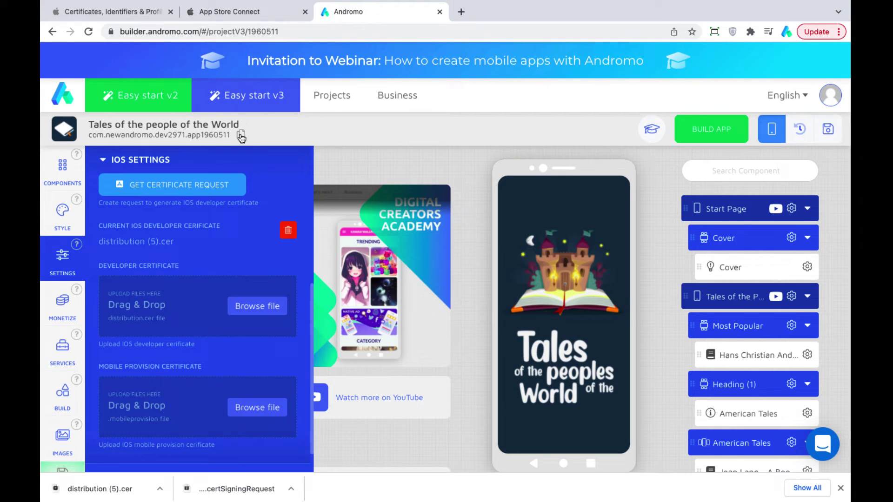
pyautogui.click(128, 12)
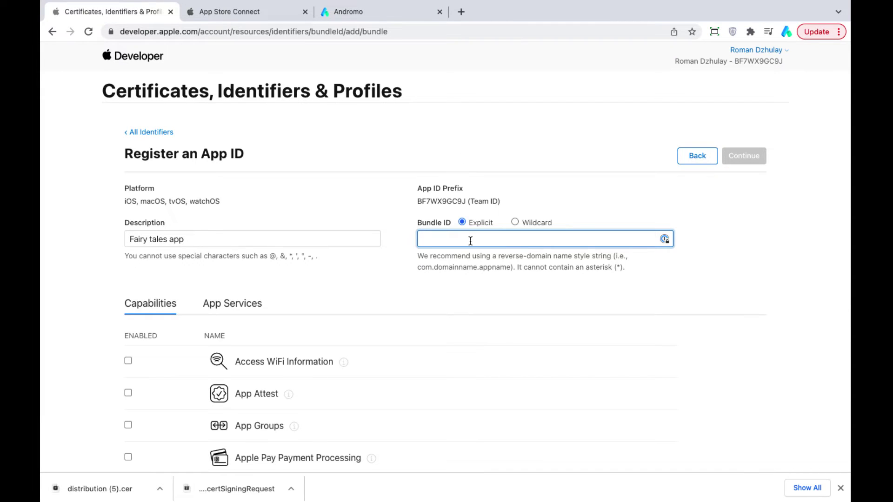
pyautogui.write('com.newandromo.dev2971.app1960511')
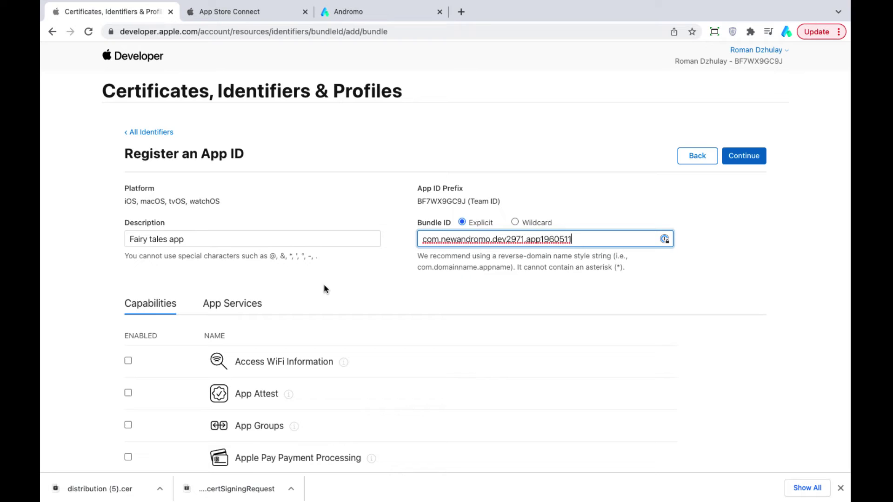
pyautogui.click(743, 156)
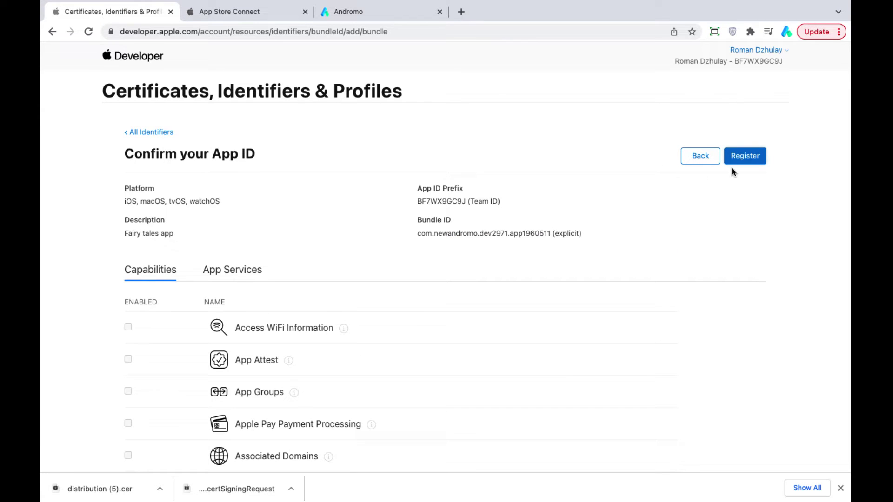
pyautogui.click(754, 158)
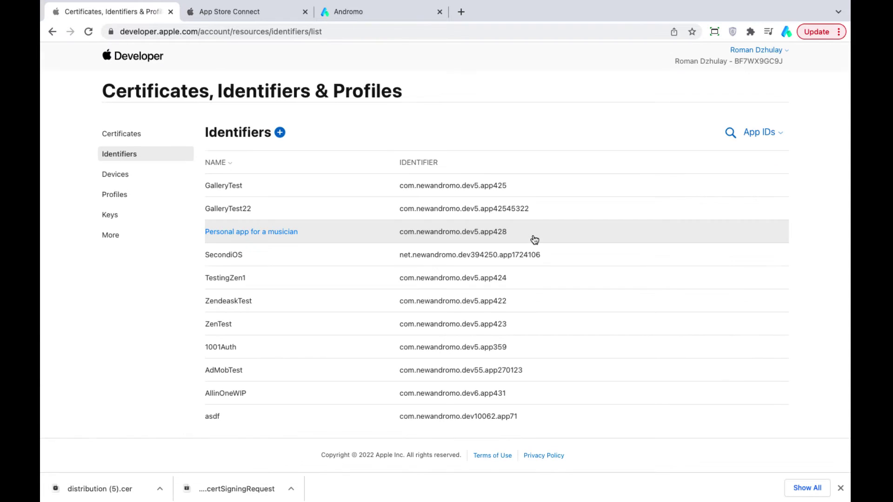
pyautogui.scroll(-10, 534, 240)
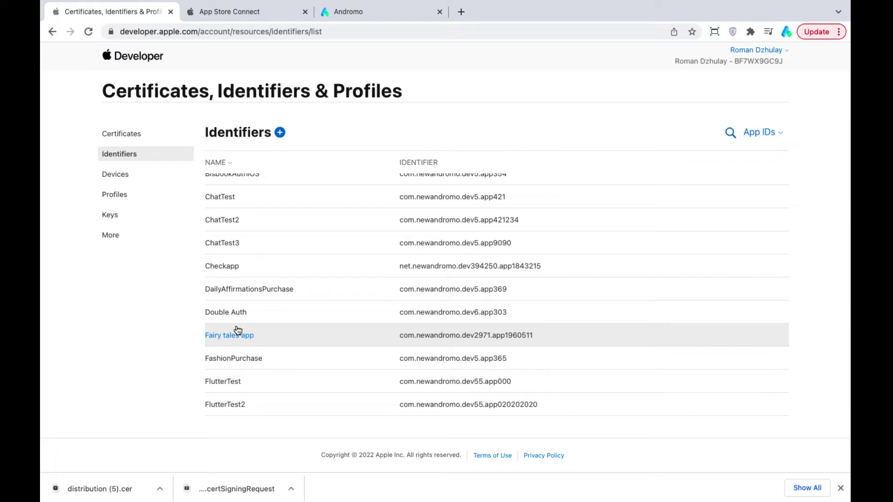
# Start a new App Store distribution provisioning profile.
pyautogui.click(132, 194)
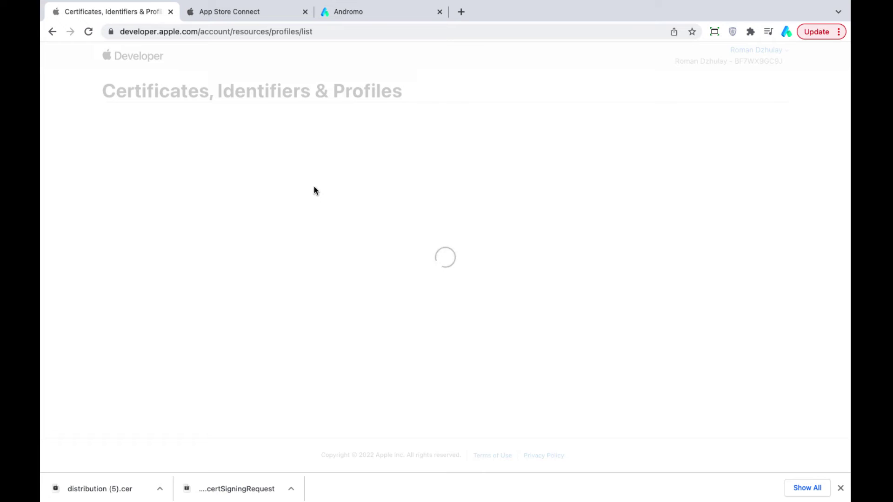
pyautogui.click(261, 132)
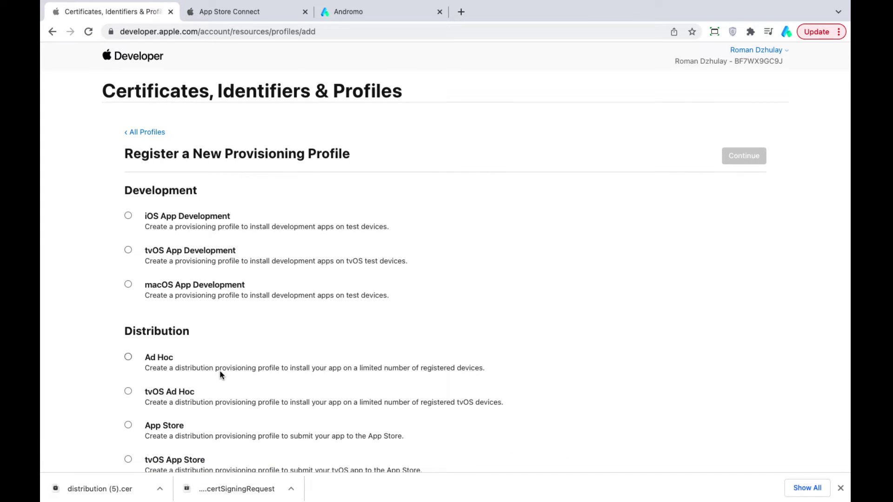
pyautogui.click(128, 425)
pyautogui.scroll(-1, 711, 115)
pyautogui.click(742, 156)
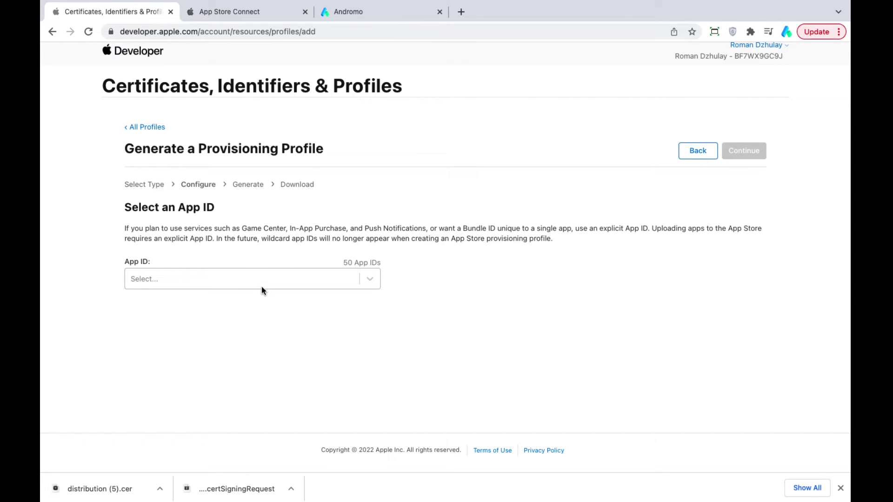
# Select the Fairy tales app App ID and the Feb 03, 2023 distribution certificate.
pyautogui.click(261, 285)
pyautogui.scroll(-3, 238, 361)
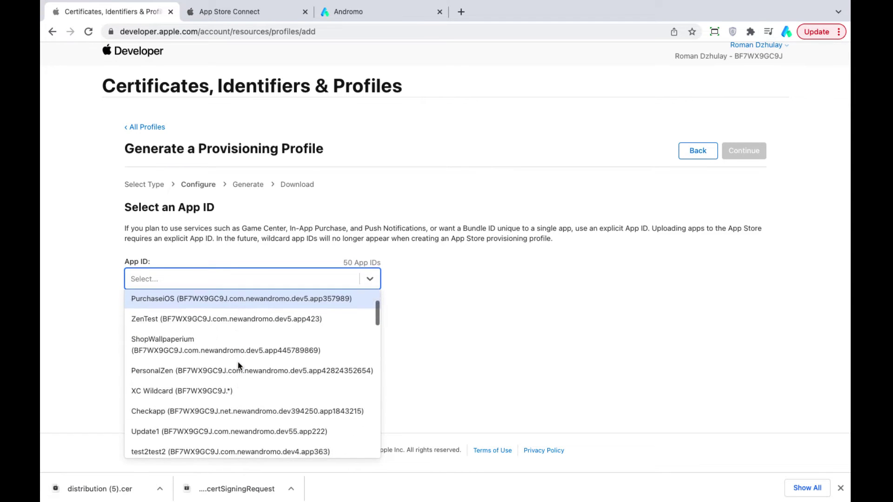
pyautogui.scroll(2, 238, 361)
pyautogui.scroll(1, 238, 361)
pyautogui.write('fa')
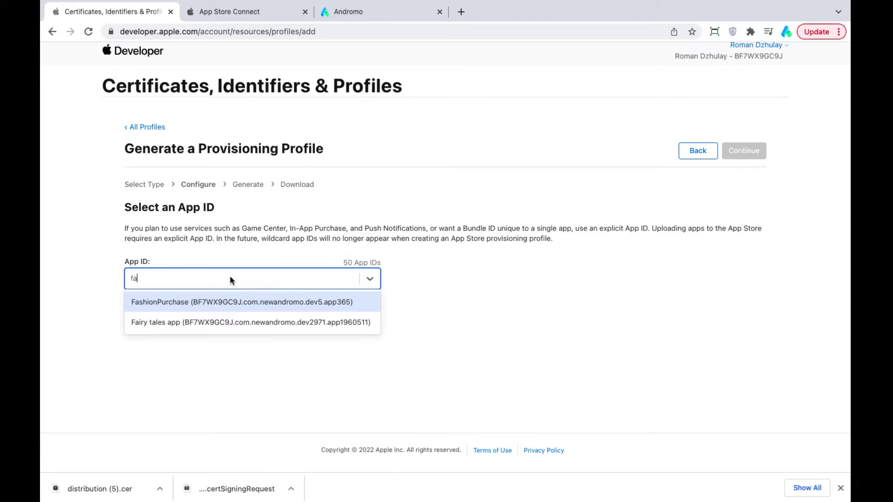
pyautogui.click(208, 323)
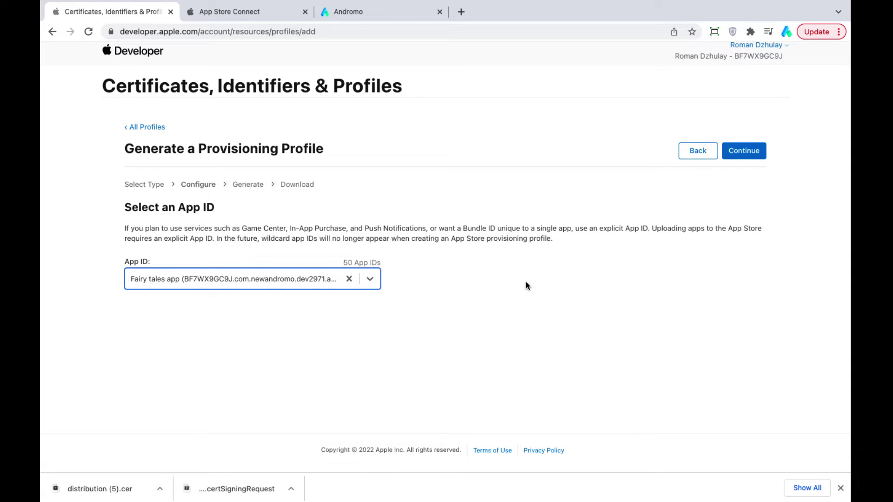
pyautogui.click(741, 154)
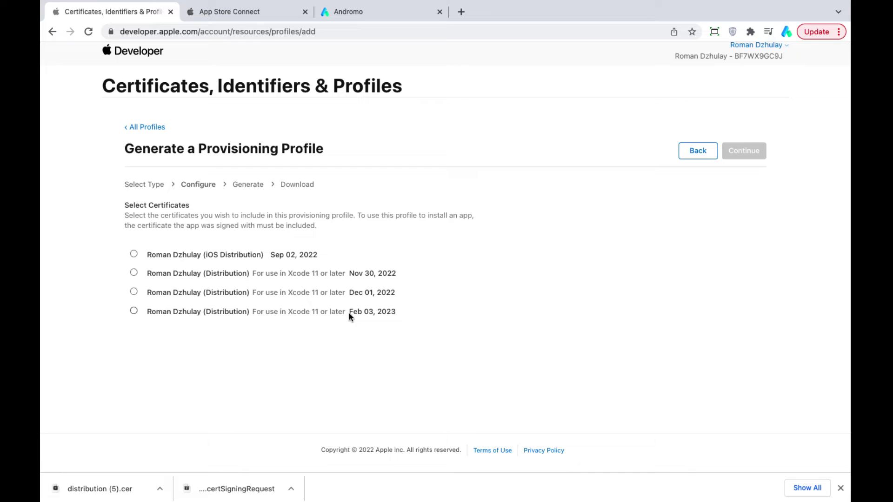
pyautogui.click(133, 311)
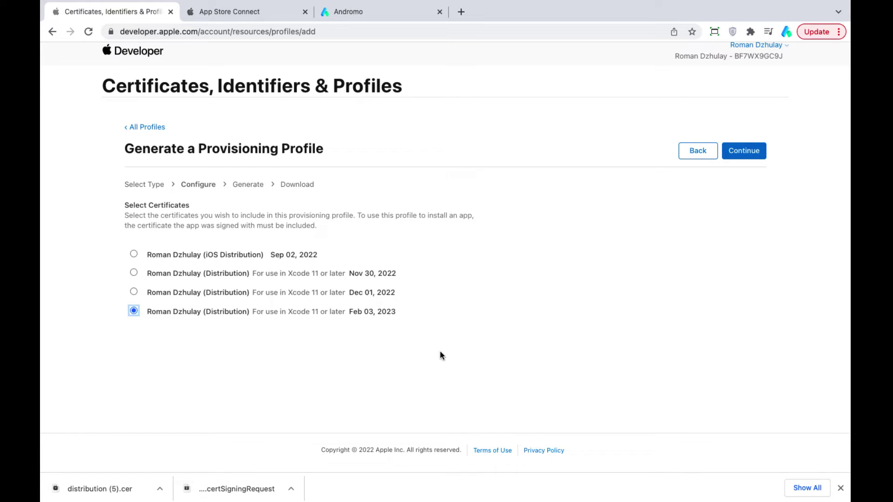
pyautogui.click(748, 152)
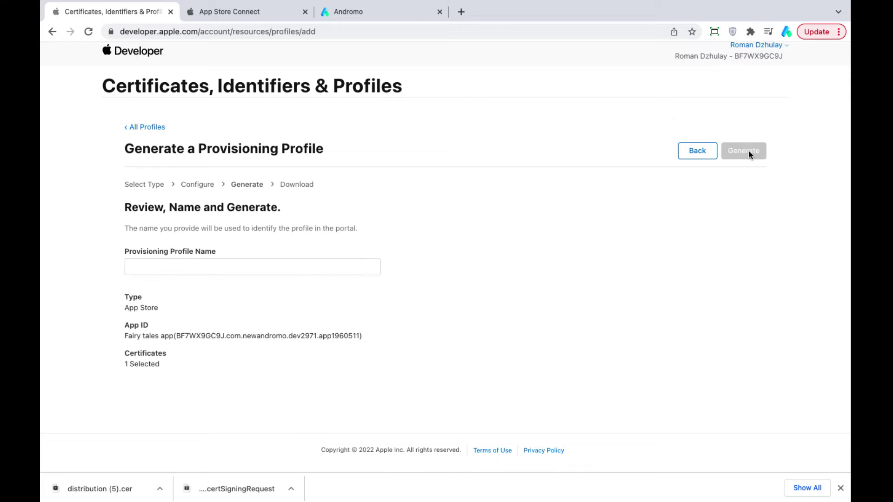
# Name the profile 'Fairy tales', generate it, and download it.
pyautogui.click(229, 268)
pyautogui.write('Fa')
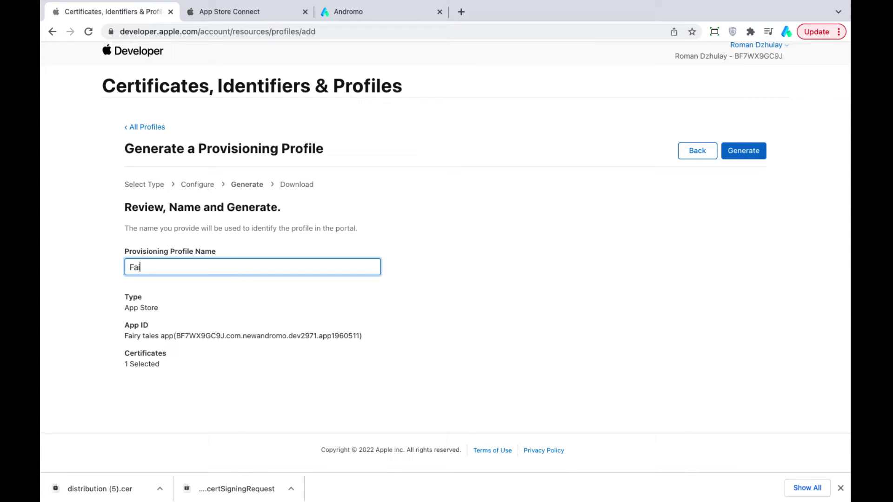
pyautogui.write('iry tales')
pyautogui.click(750, 155)
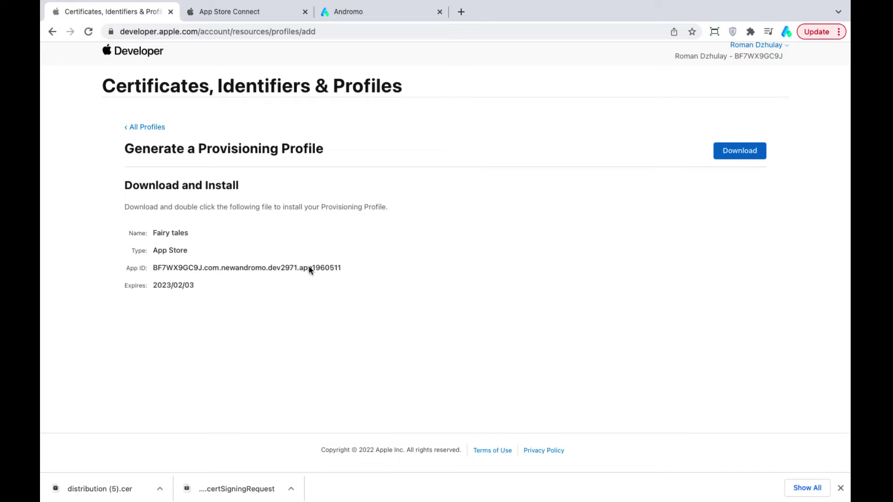
pyautogui.click(726, 152)
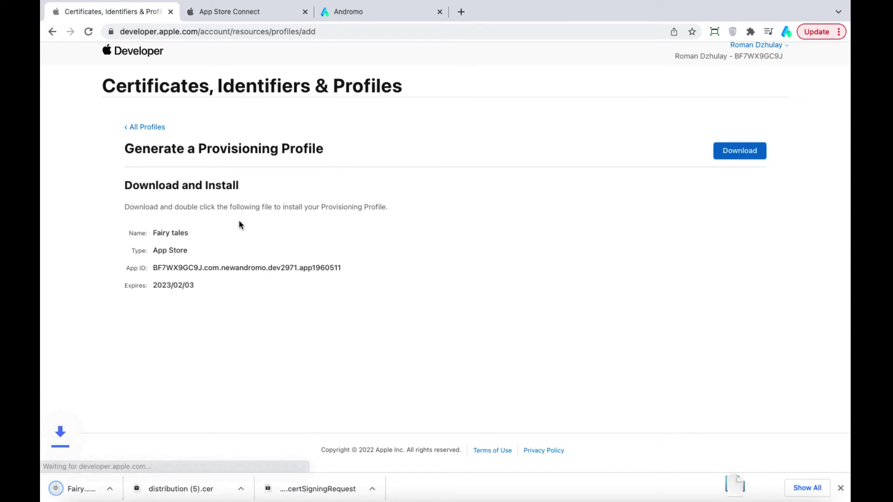
# Upload Fairy_tales.mobileprovision as the Andromo project's iOS mobile provision certificate.
pyautogui.click(343, 14)
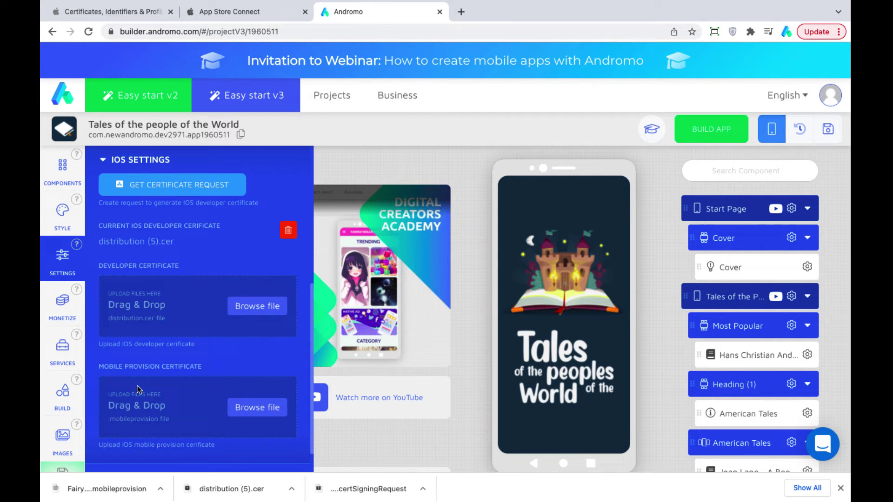
pyautogui.scroll(-1, 289, 360)
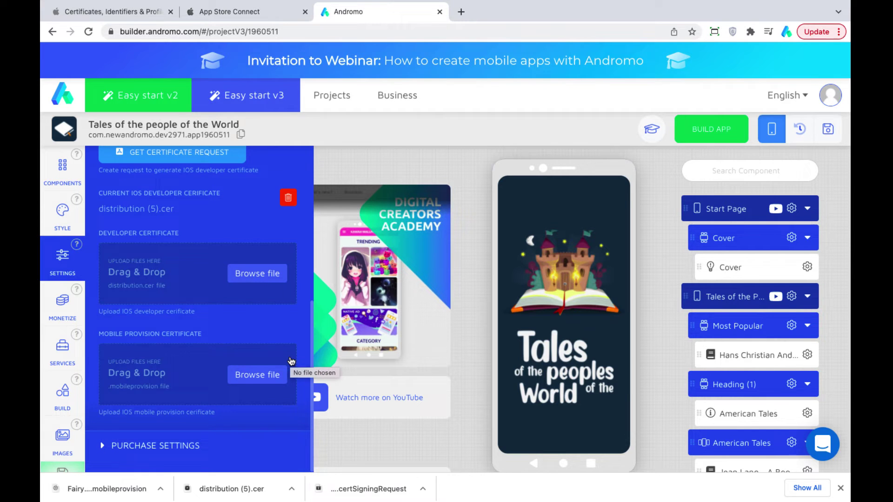
pyautogui.click(275, 375)
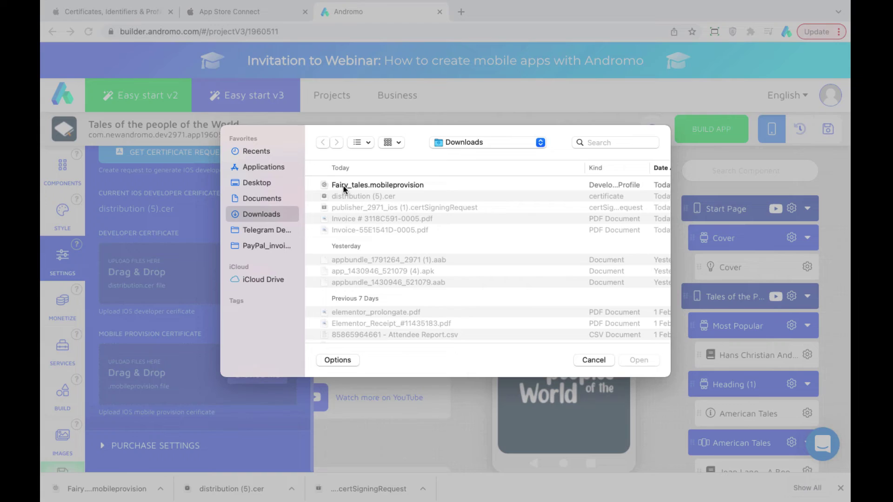
pyautogui.doubleClick(343, 186)
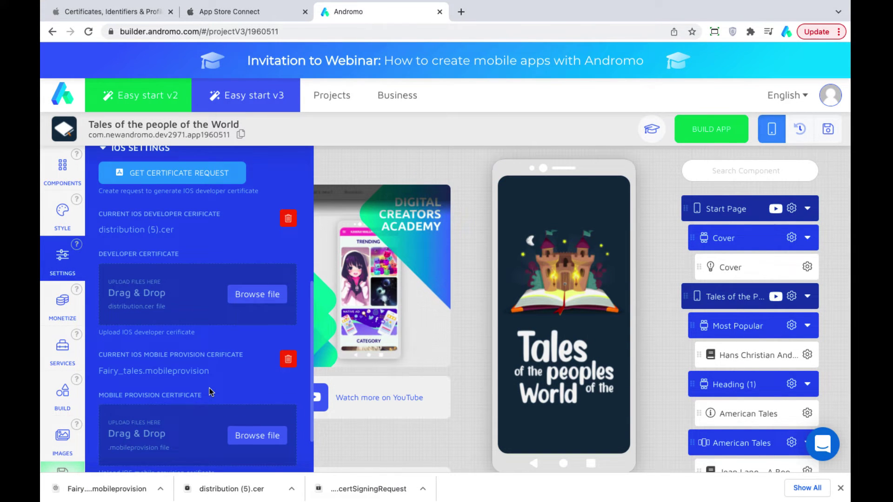
pyautogui.scroll(5, 105, 240)
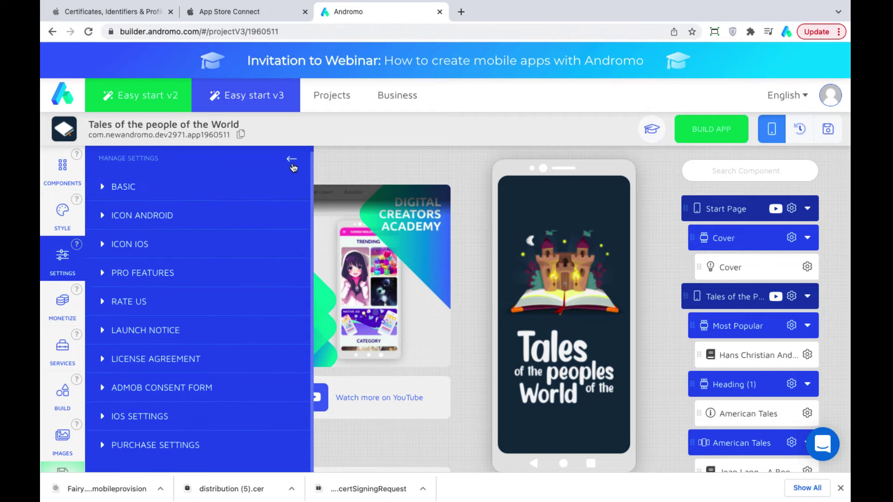
# Start the Apple iOS build from Andromo's Build panel, then switch to App Store Connect.
pyautogui.click(62, 255)
pyautogui.click(42, 418)
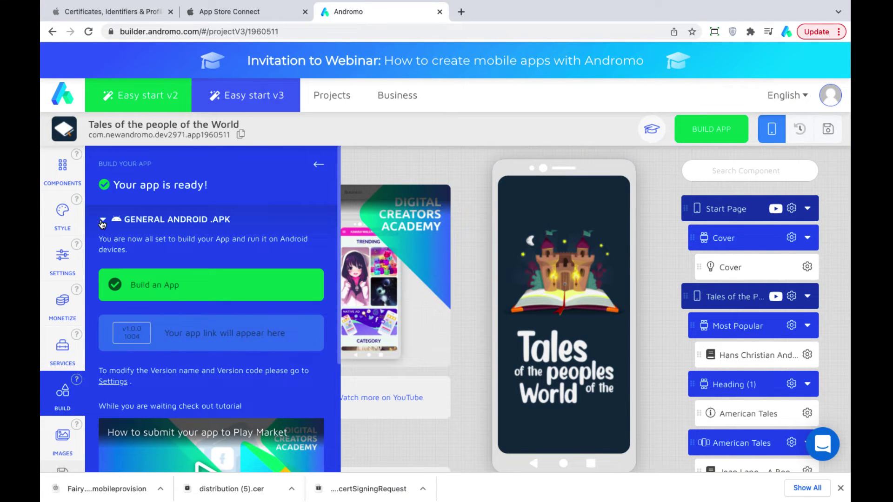
pyautogui.click(103, 220)
pyautogui.click(104, 278)
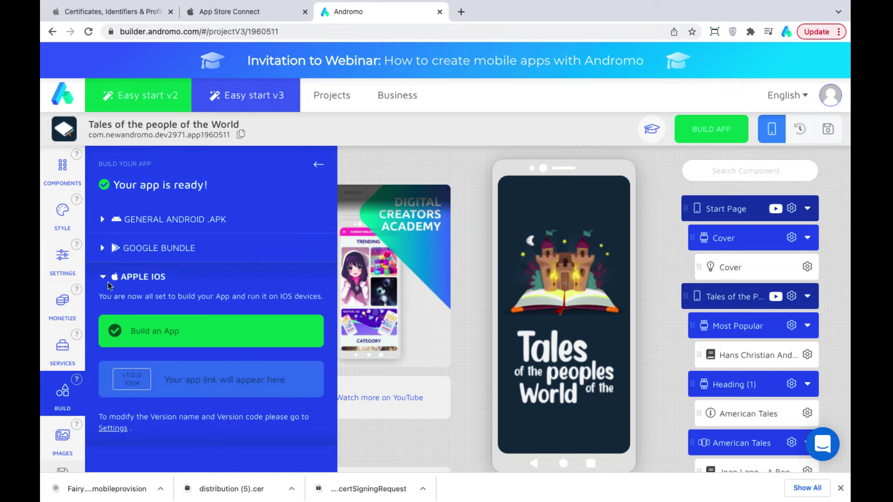
pyautogui.click(150, 327)
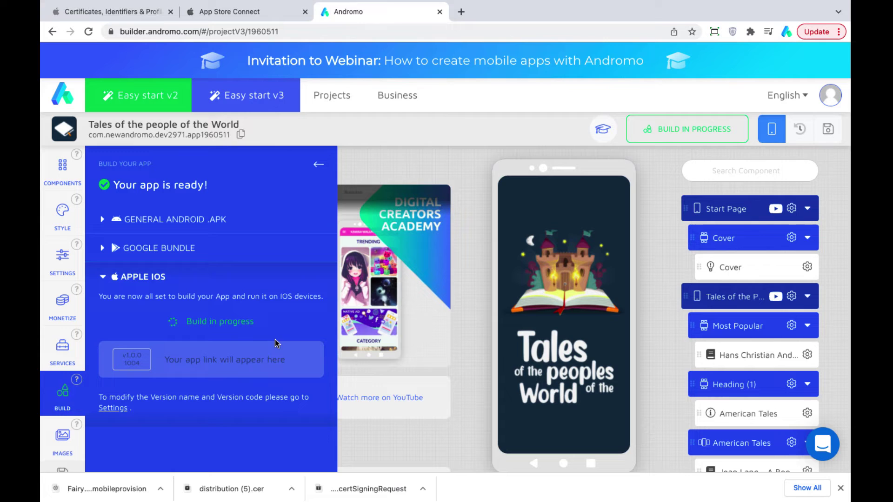
pyautogui.click(318, 164)
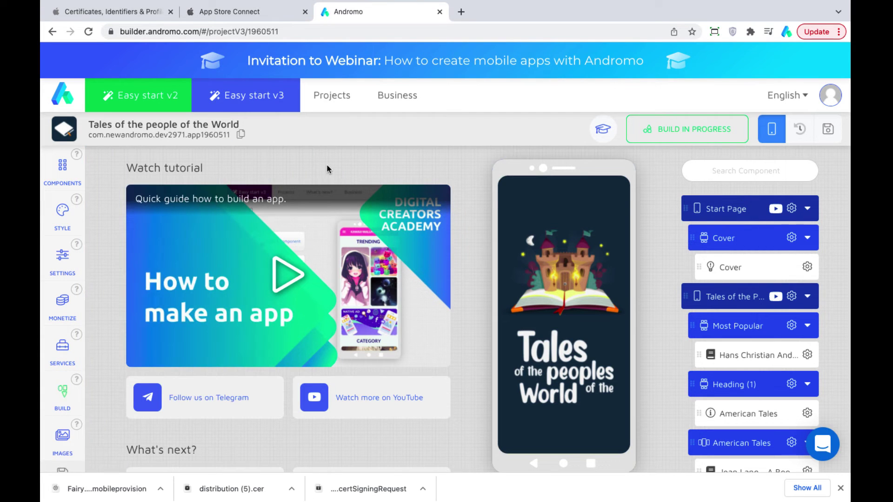
pyautogui.hotkey('ctrl', 'shift', 'Tab')
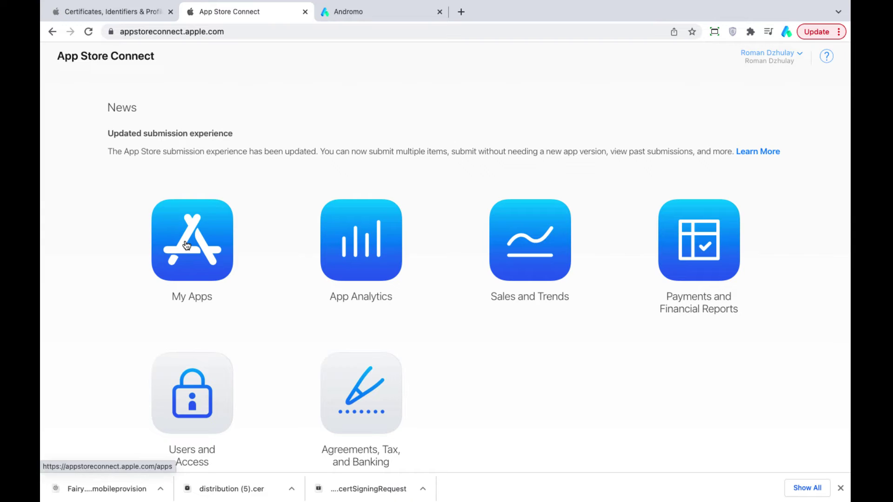
# Start a new app record in App Store Connect with the name 'Fairy Tales'.
pyautogui.click(183, 257)
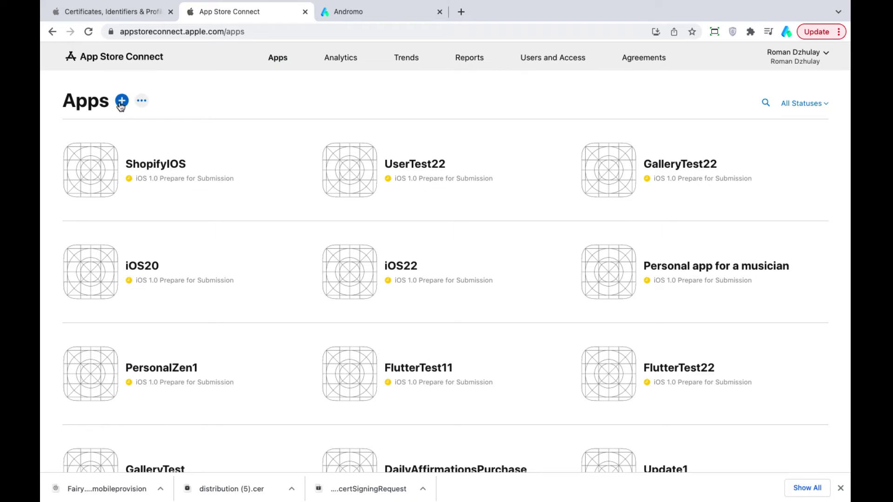
pyautogui.click(120, 105)
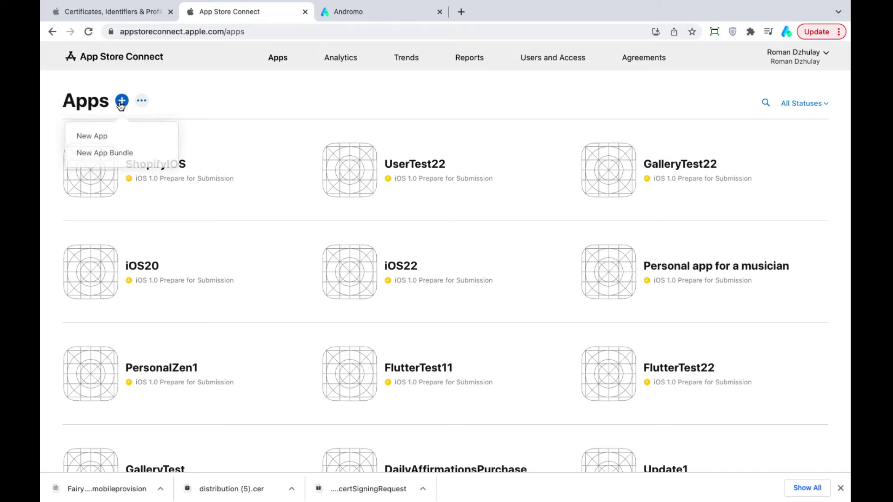
pyautogui.click(108, 138)
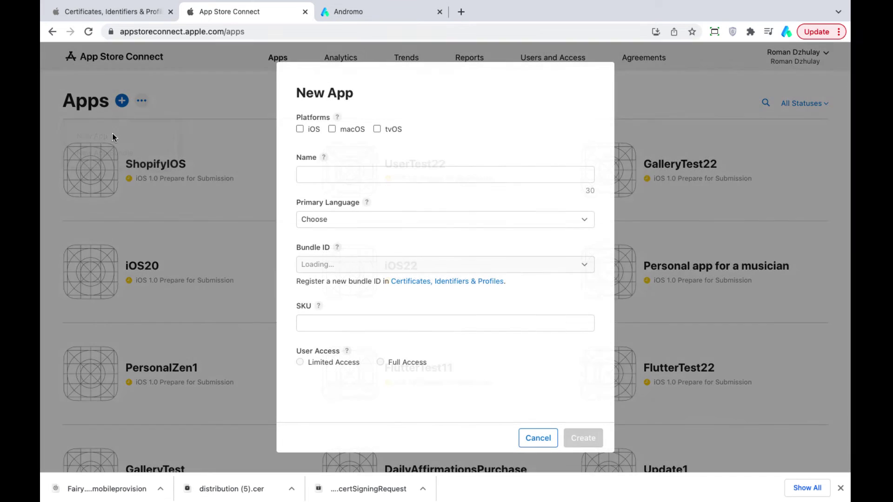
pyautogui.click(355, 172)
pyautogui.write('Fairy Tales')
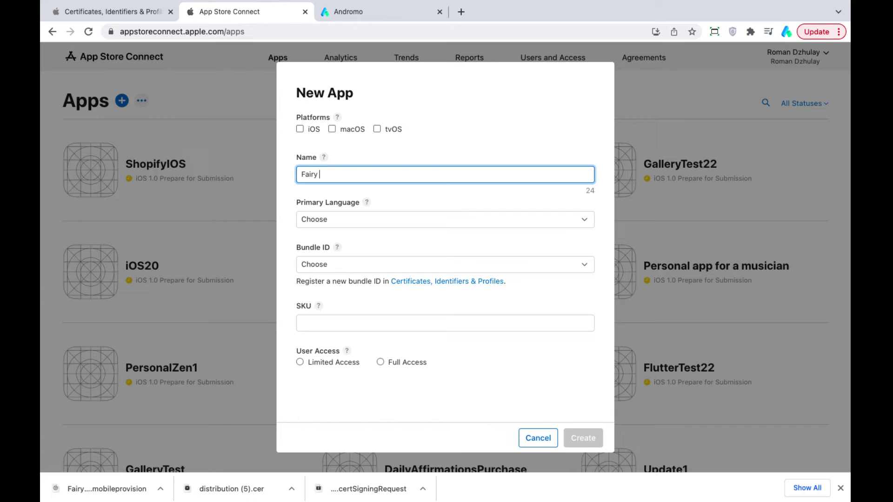
# Make it an iOS app with English (U.S.) primary language and the Fairy tales bundle ID.
pyautogui.click(300, 129)
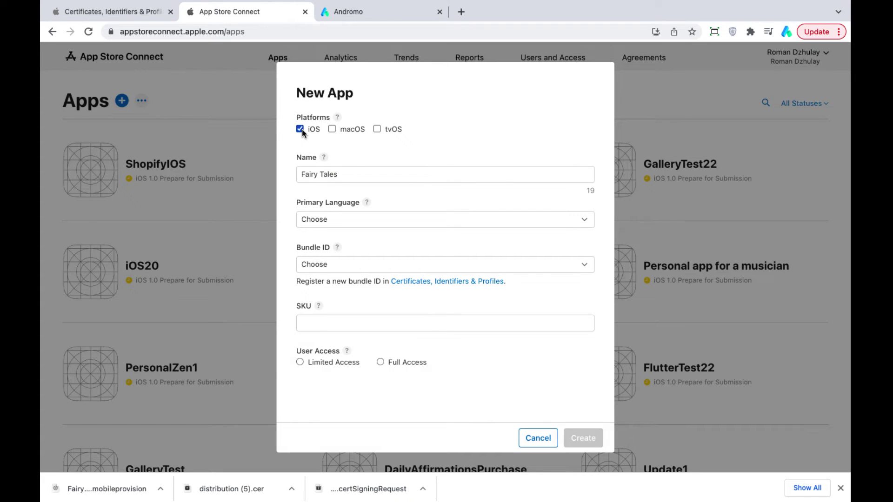
pyautogui.click(315, 220)
pyautogui.press('e')
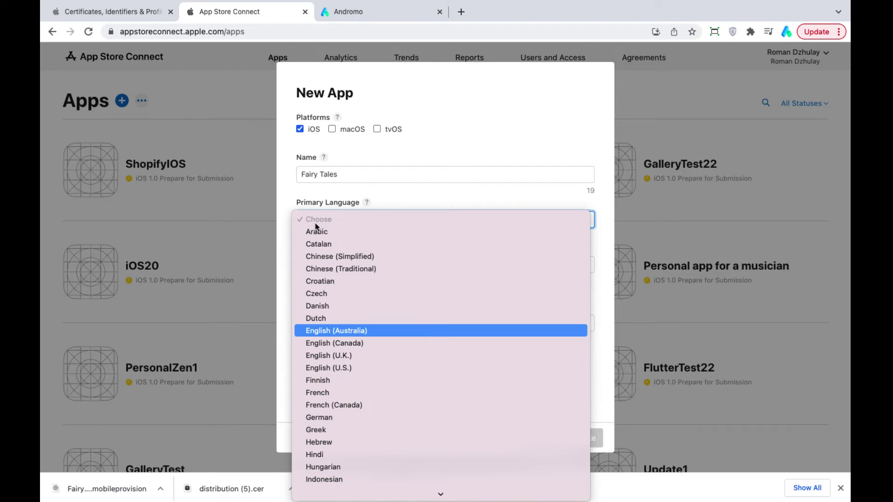
pyautogui.click(327, 368)
pyautogui.click(352, 264)
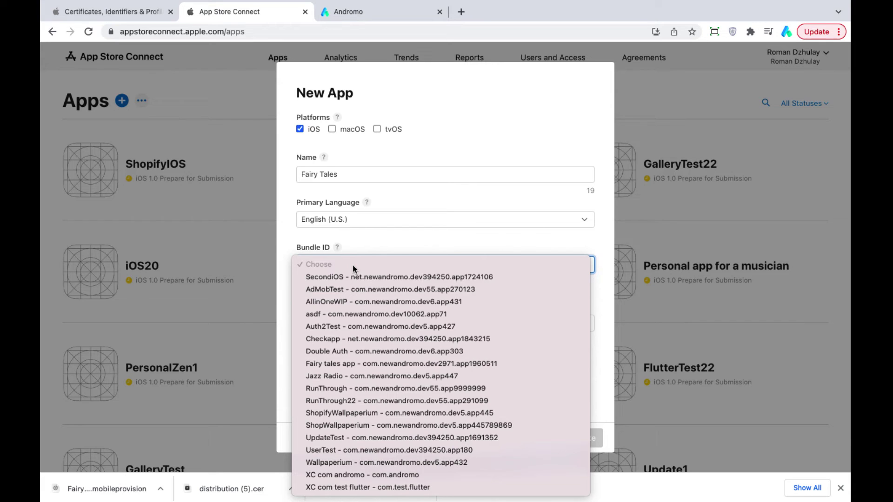
pyautogui.click(346, 363)
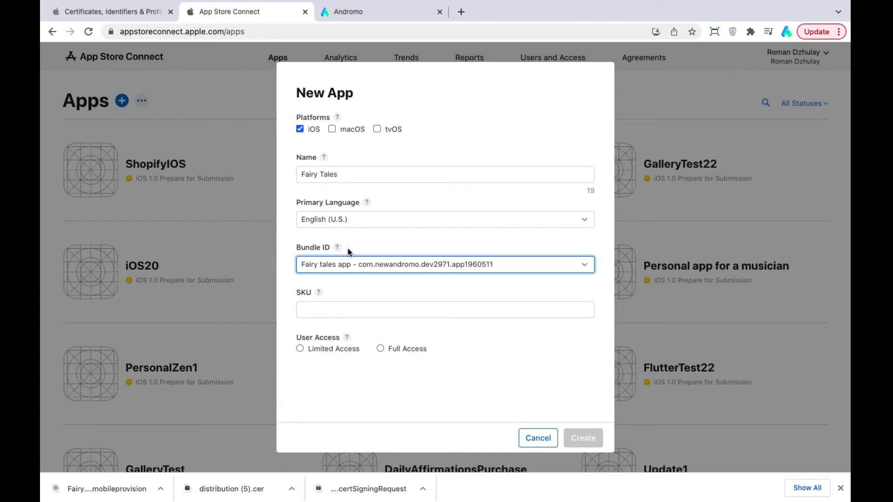
# Enter SKU fairy1 with Full Access, then change the taken name to 'Fairy Tales Andromo'.
pyautogui.click(320, 296)
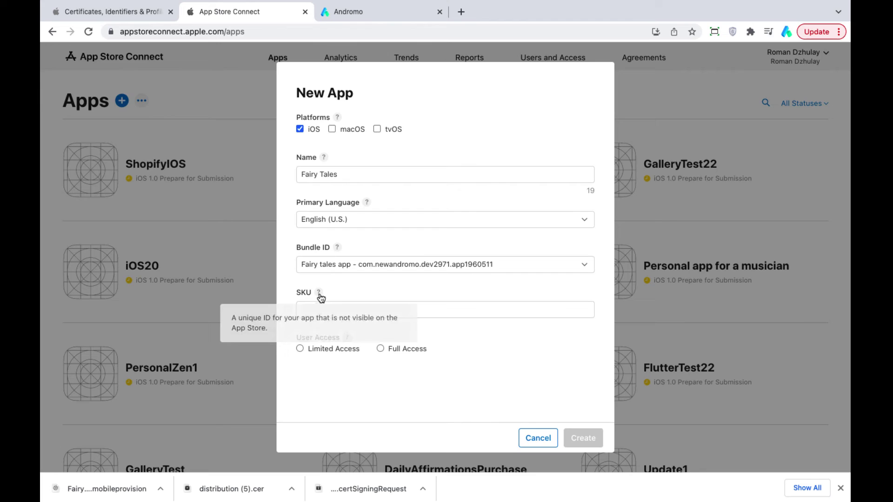
pyautogui.click(320, 297)
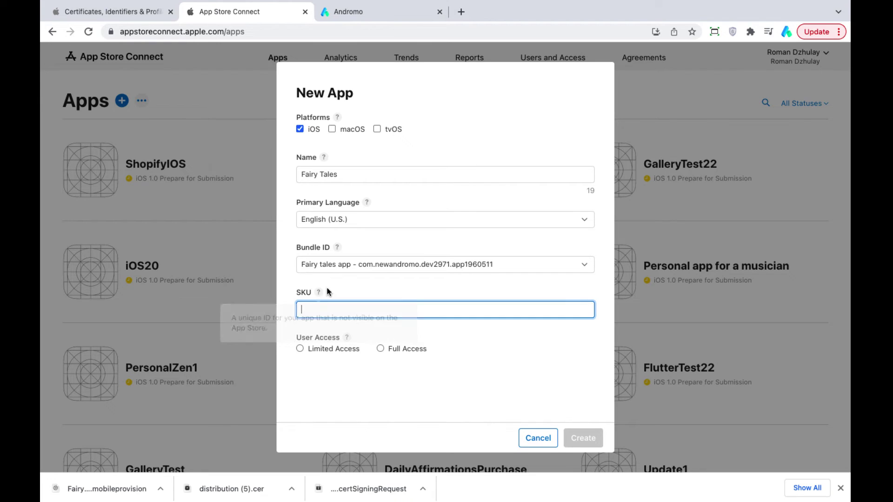
pyautogui.write('fair')
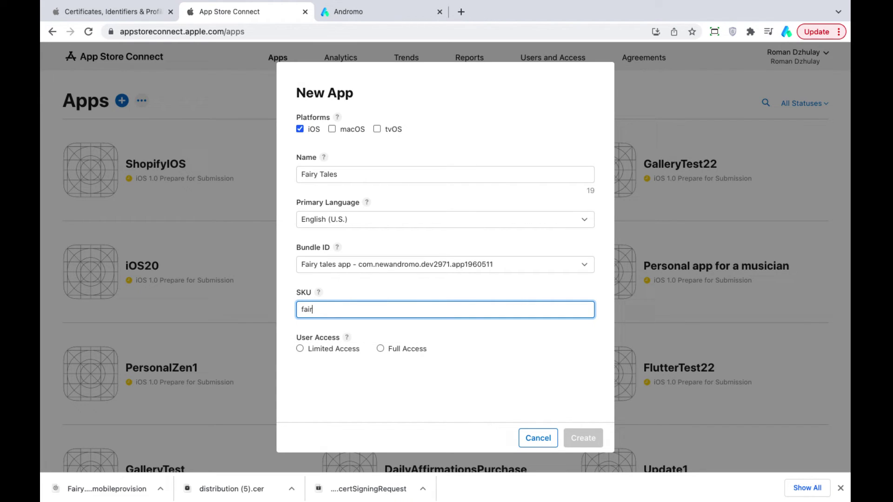
pyautogui.write('y1')
pyautogui.click(380, 348)
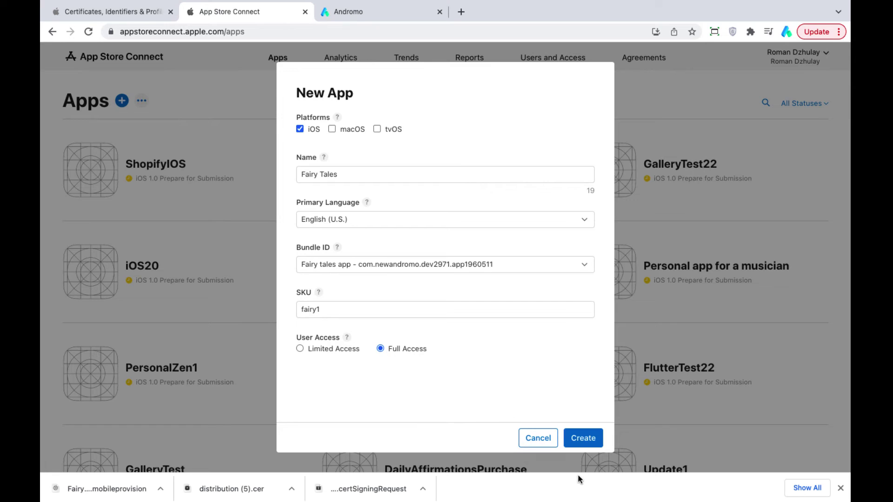
pyautogui.click(584, 439)
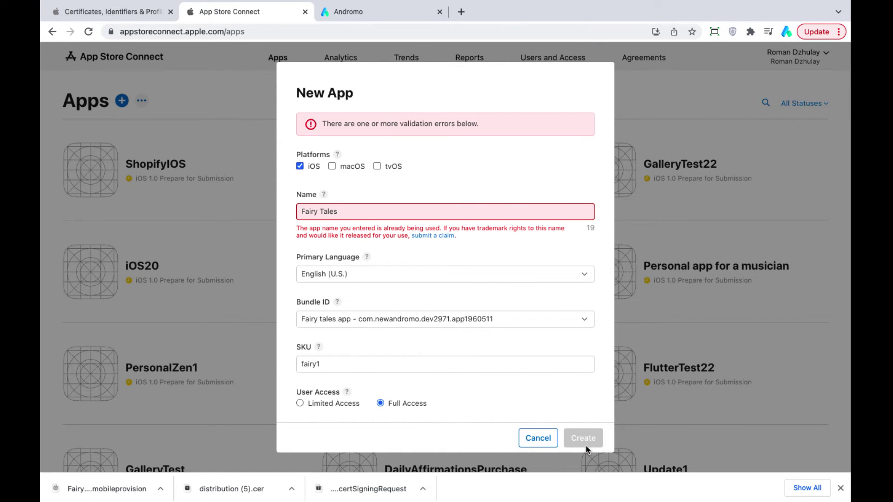
pyautogui.click(352, 210)
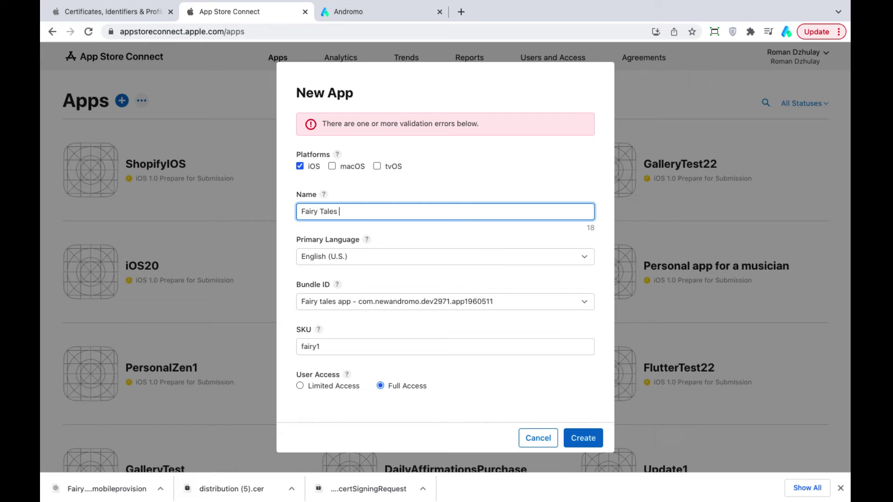
pyautogui.write('Andromo')
# Create the Fairy Tales Andromo record, check its empty TestFlight page, and return to Andromo.
pyautogui.click(571, 438)
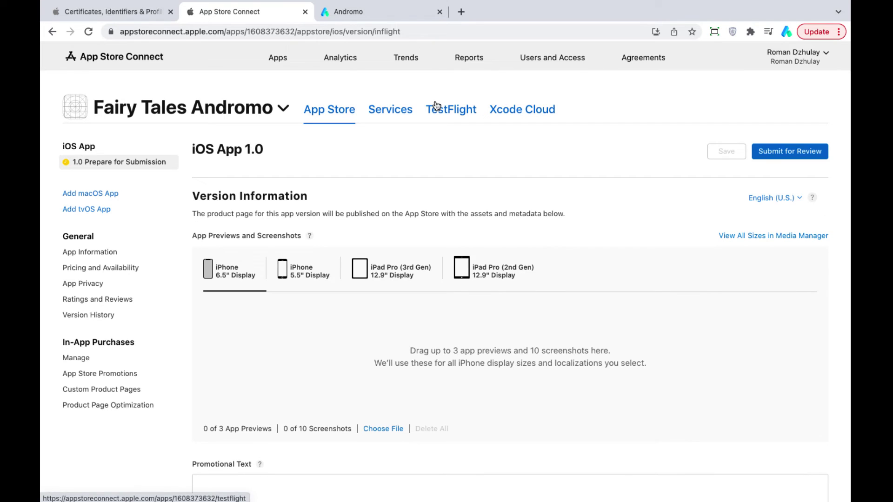
pyautogui.click(433, 110)
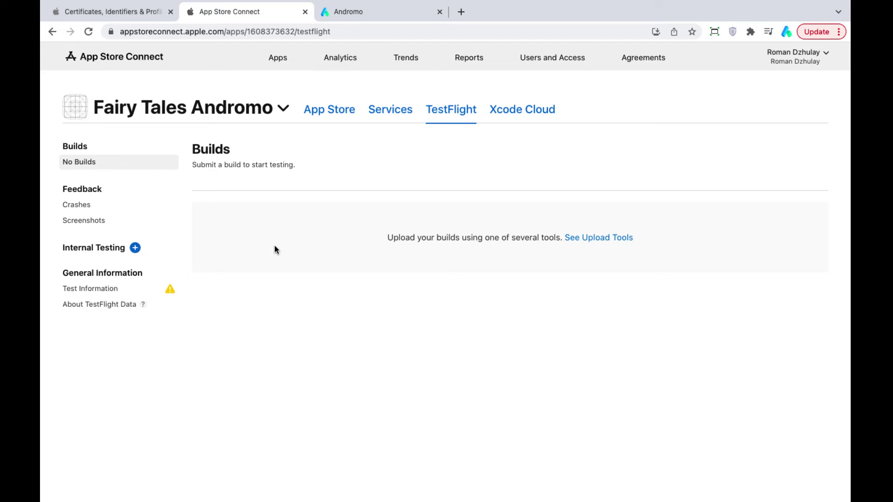
pyautogui.hotkey('ctrl', 'Tab')
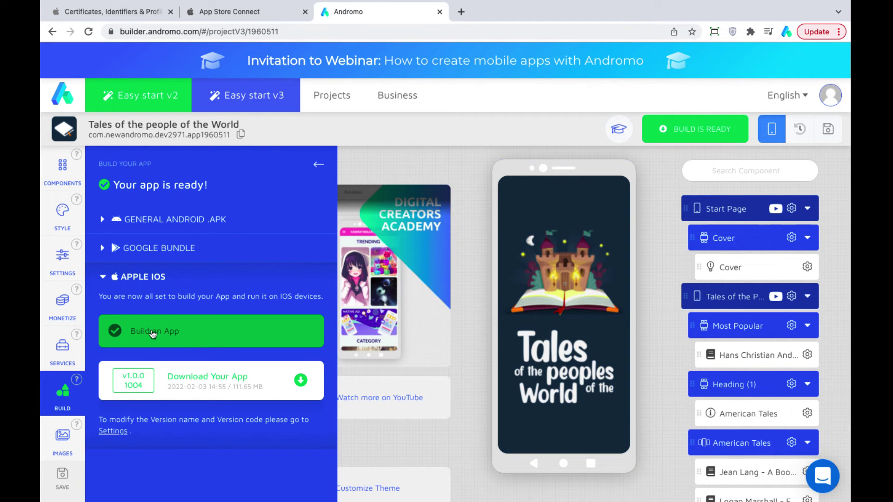
# Download the iOS build ios_1960511_2971.ipa from Andromo and go to the desktop's Transporter.
pyautogui.click(301, 384)
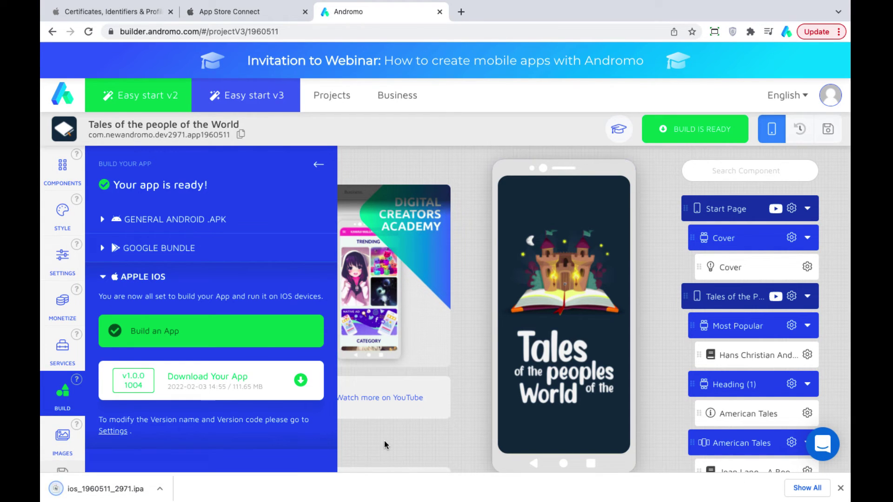
pyautogui.click(318, 164)
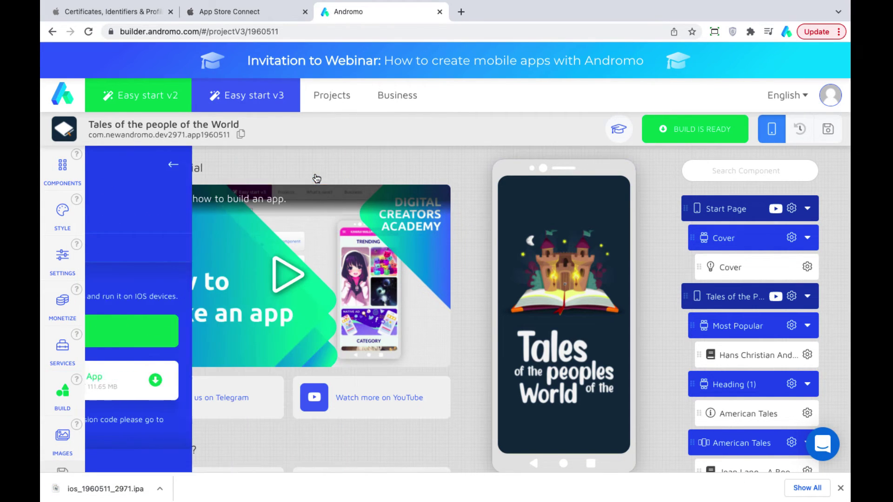
pyautogui.click(75, 485)
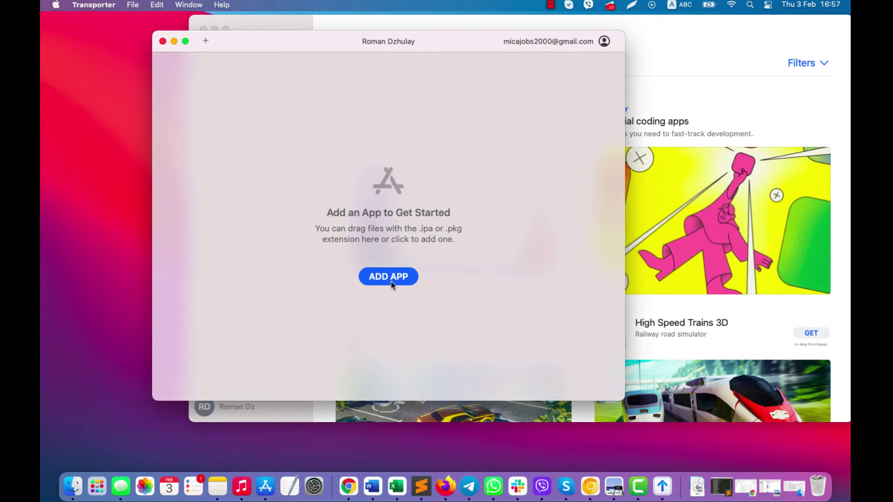
# Add ios_1960511_2971.ipa from Downloads to Transporter and deliver it to App Store Connect.
pyautogui.click(392, 281)
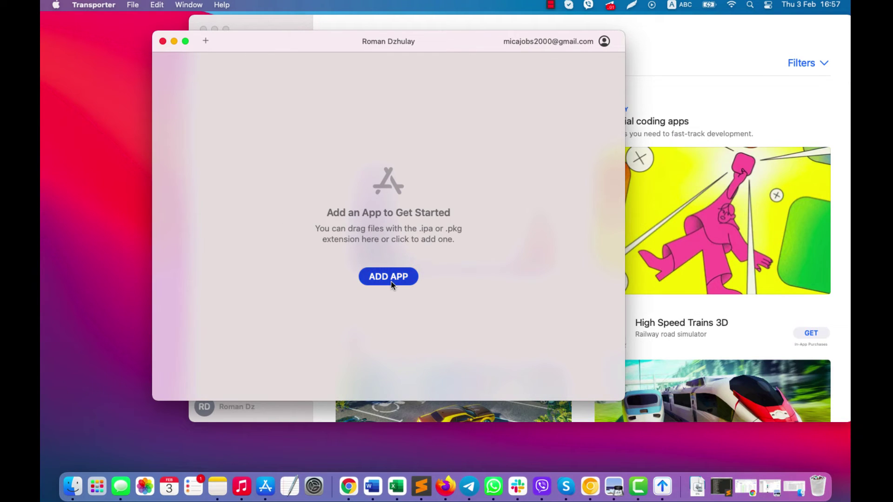
pyautogui.click(249, 297)
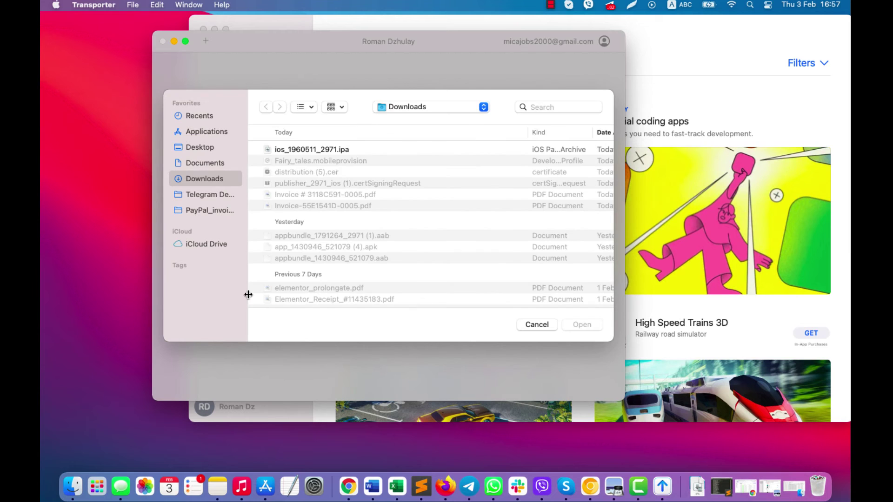
pyautogui.doubleClick(303, 151)
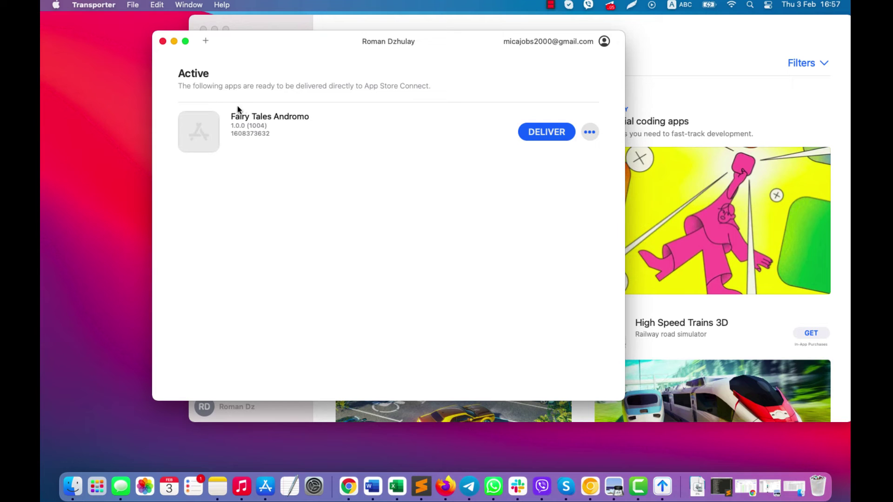
pyautogui.click(540, 133)
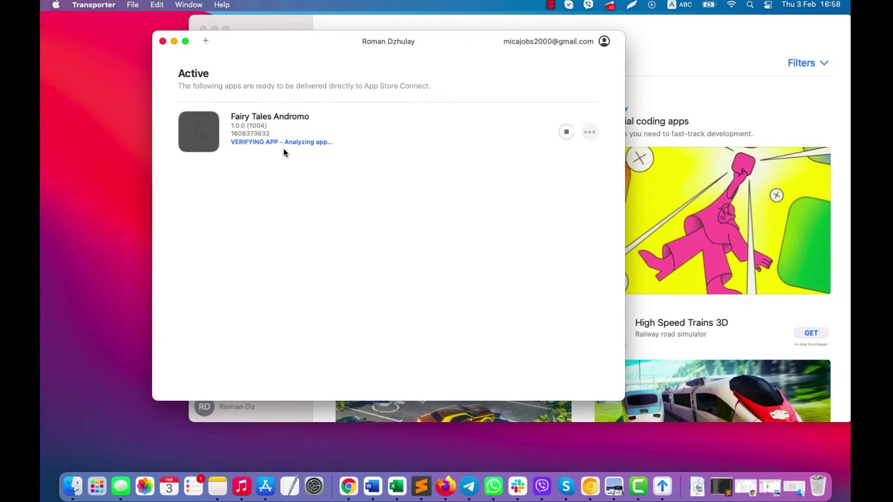
# Check TestFlight for the build, then review the delivery's single full-screen iPad warning.
pyautogui.hotkey('ctrl', 'Right')
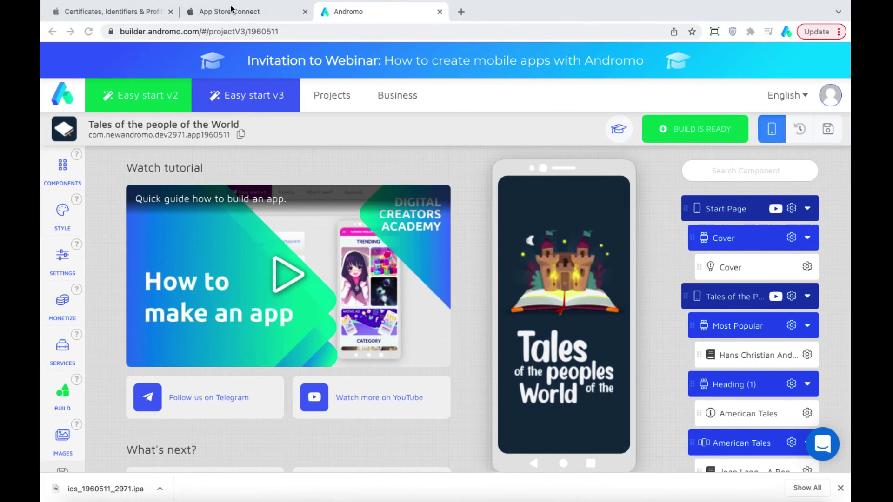
pyautogui.click(230, 11)
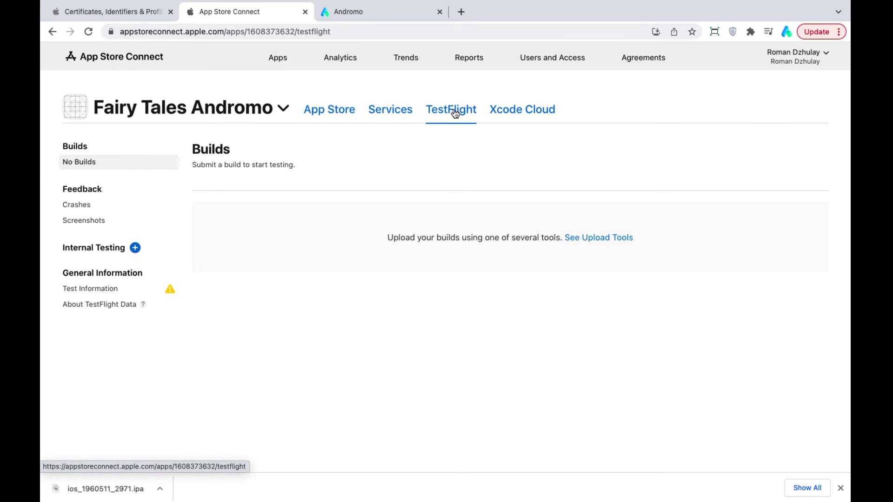
pyautogui.hotkey('ctrl', 'Left')
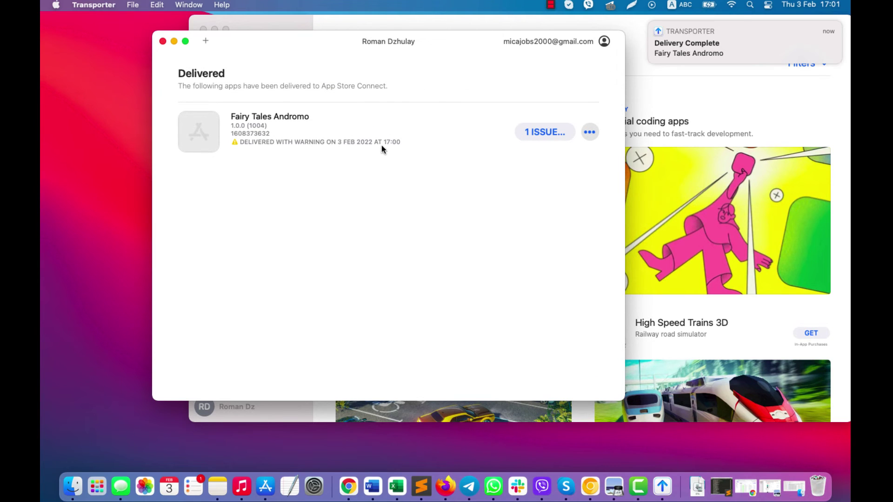
pyautogui.click(534, 133)
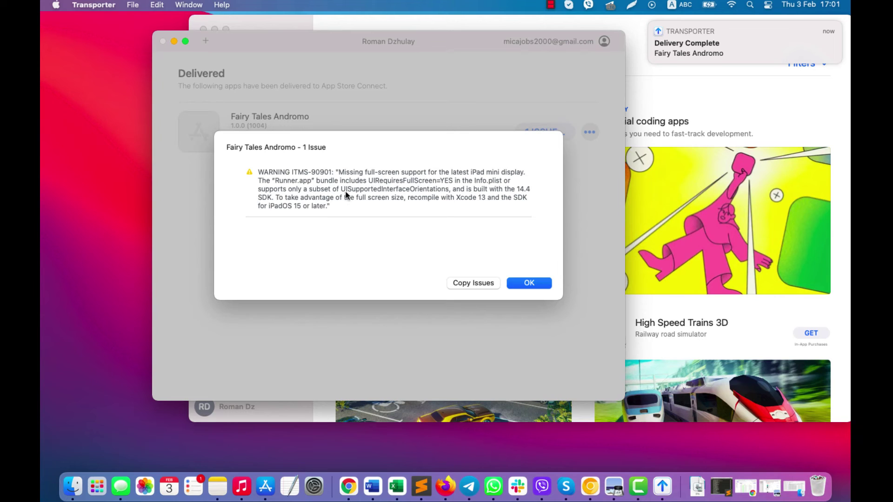
pyautogui.press('Return')
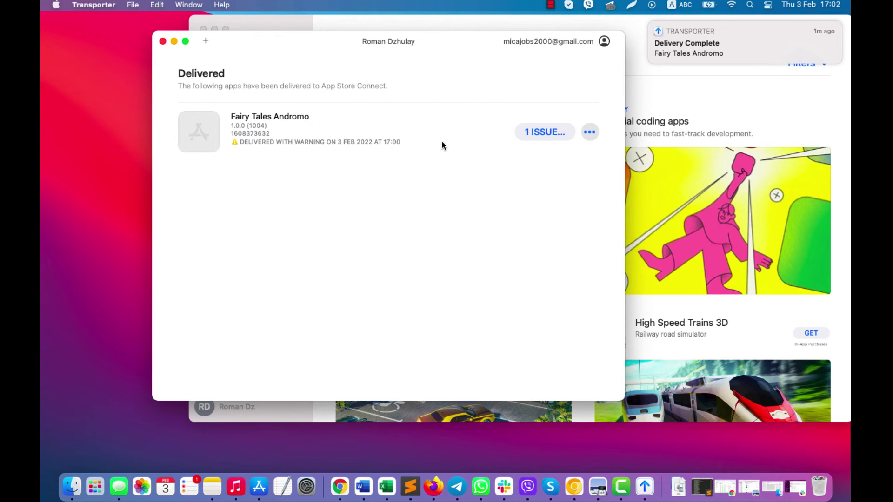
pyautogui.click(534, 135)
pyautogui.click(529, 283)
pyautogui.click(589, 133)
pyautogui.click(589, 139)
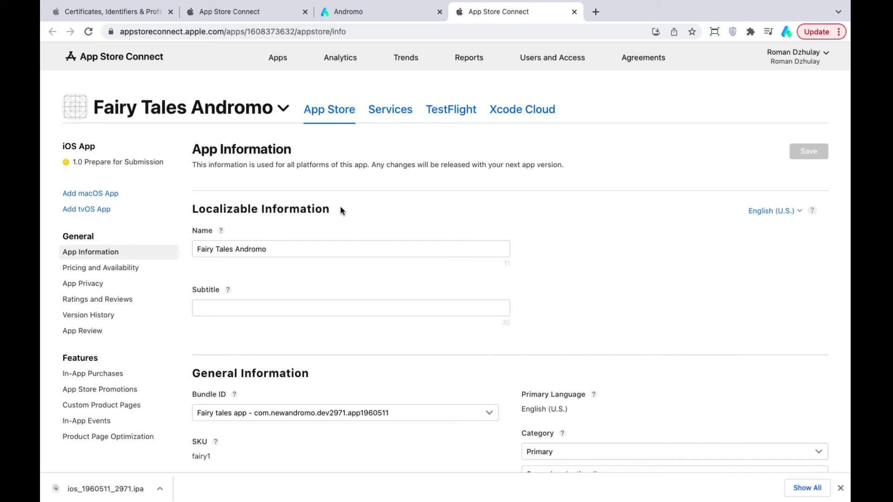
# Create an internal TestFlight testing group named 'Group A'.
pyautogui.click(453, 111)
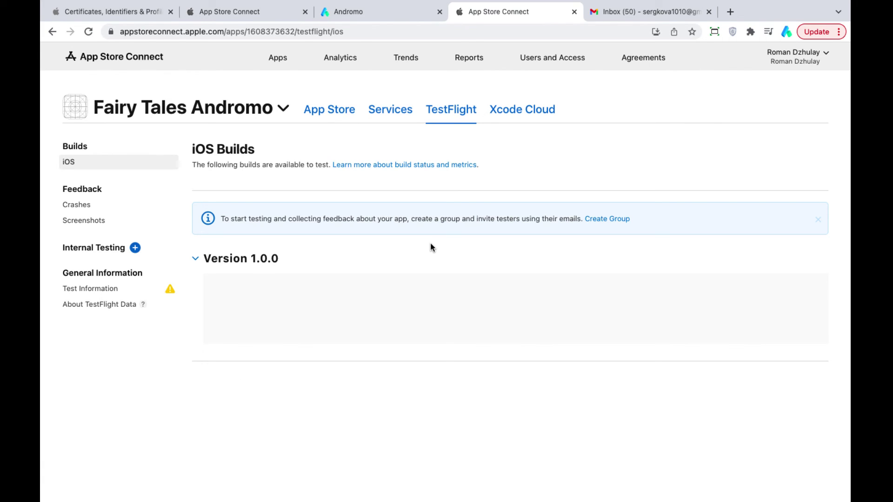
pyautogui.click(135, 248)
pyautogui.write('Groiup')
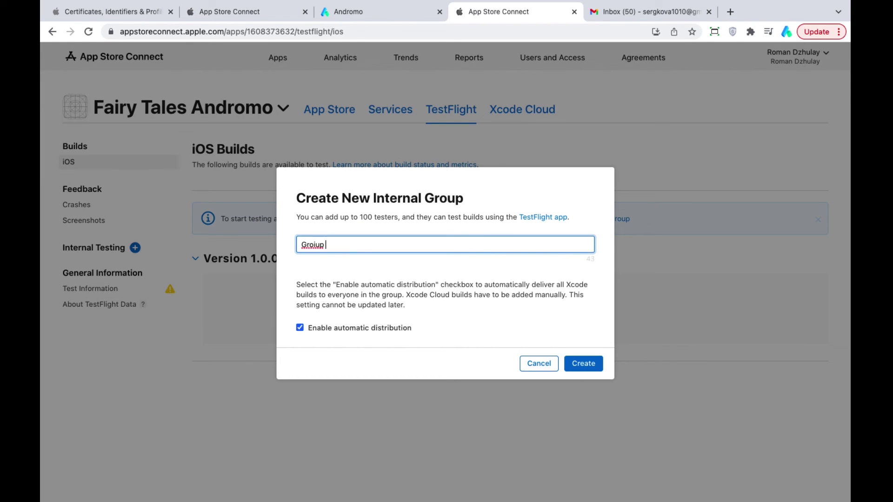
pyautogui.press('BackSpace')
pyautogui.press('BackSpace')
pyautogui.press('BackSpace')
pyautogui.press('BackSpace')
pyautogui.write('up A')
pyautogui.click(571, 365)
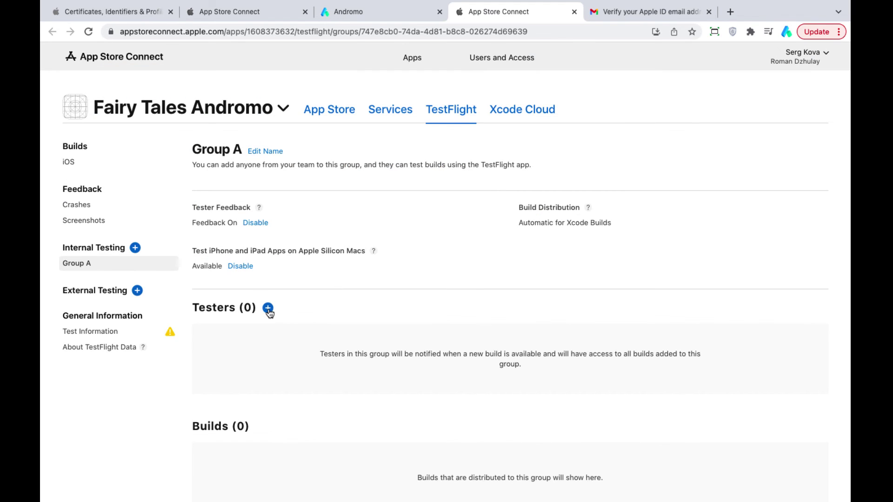
# Add one team member as a tester to Group A.
pyautogui.click(268, 308)
pyautogui.scroll(-1, 354, 309)
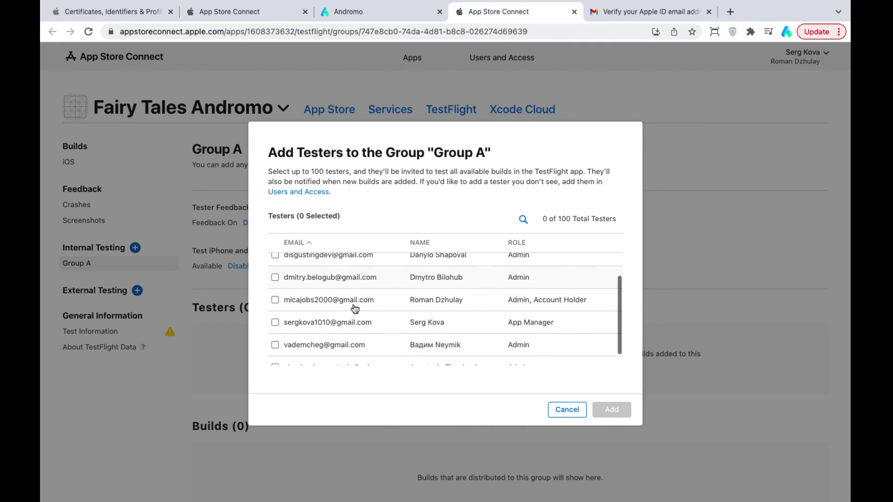
pyautogui.click(275, 320)
pyautogui.click(611, 409)
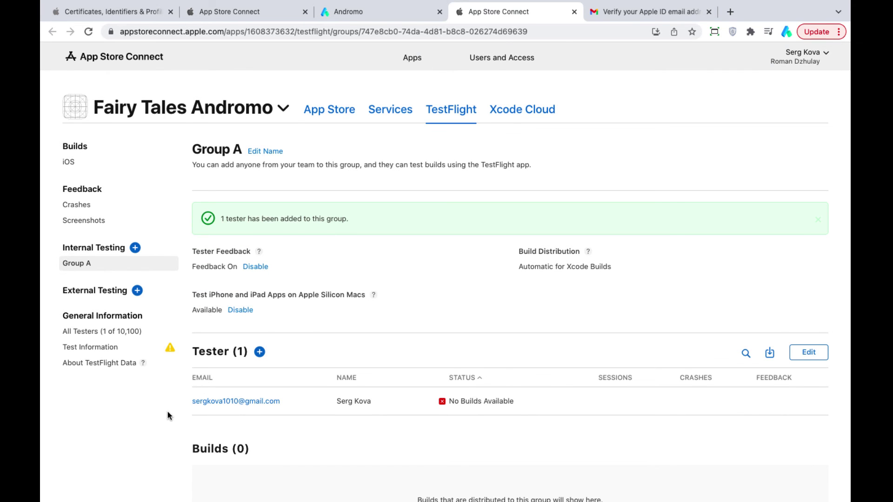
pyautogui.scroll(-3, 167, 412)
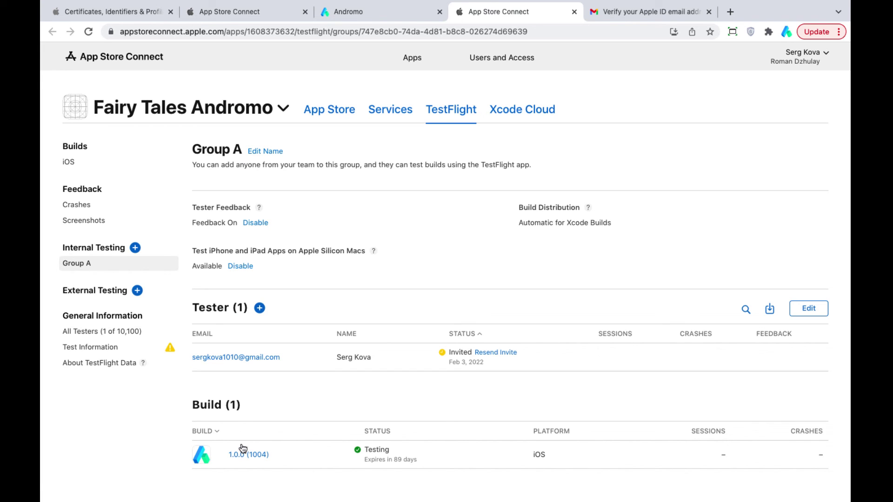
pyautogui.scroll(-3, 347, 449)
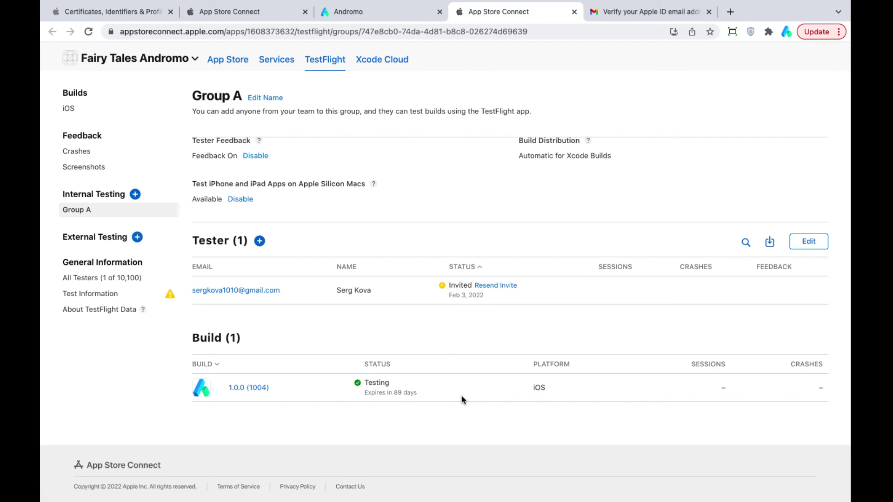
pyautogui.scroll(2, 492, 127)
# Open the TestFlight invitation email in the Gmail inbox.
pyautogui.click(615, 13)
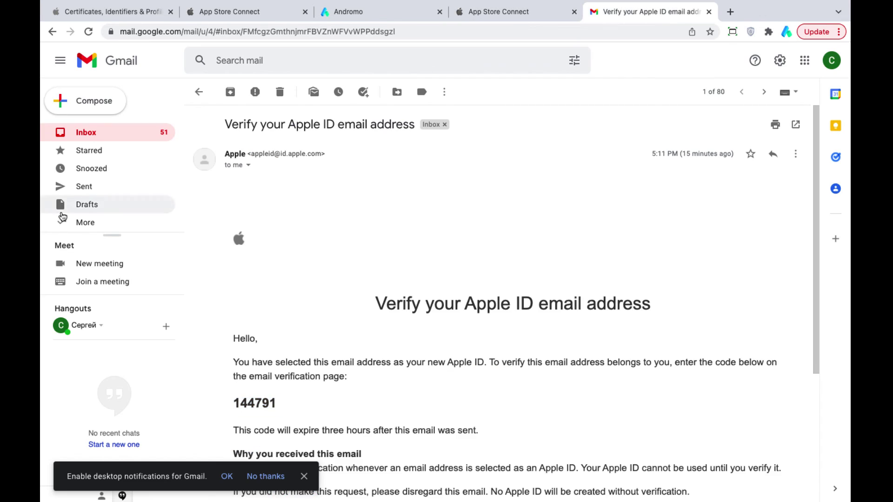
pyautogui.click(89, 128)
pyautogui.click(366, 154)
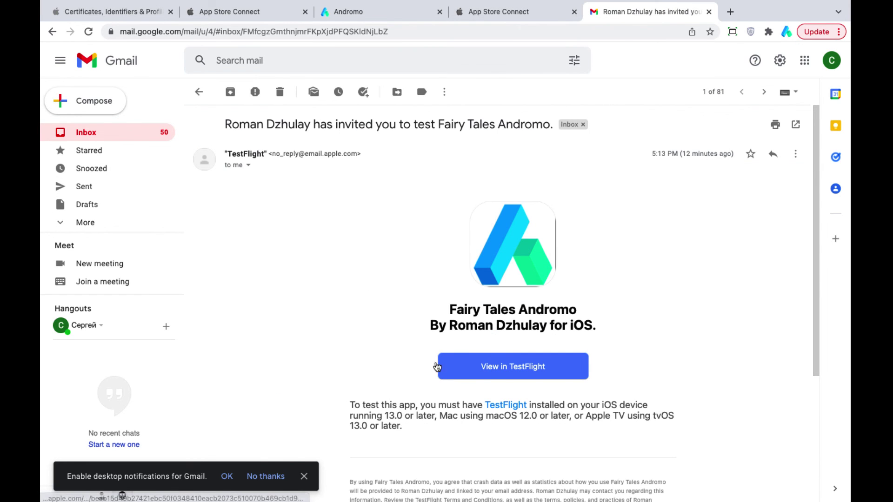
# View the App Store version page, then go back to the TestFlight iOS builds listing 1.0.0.
pyautogui.click(524, 16)
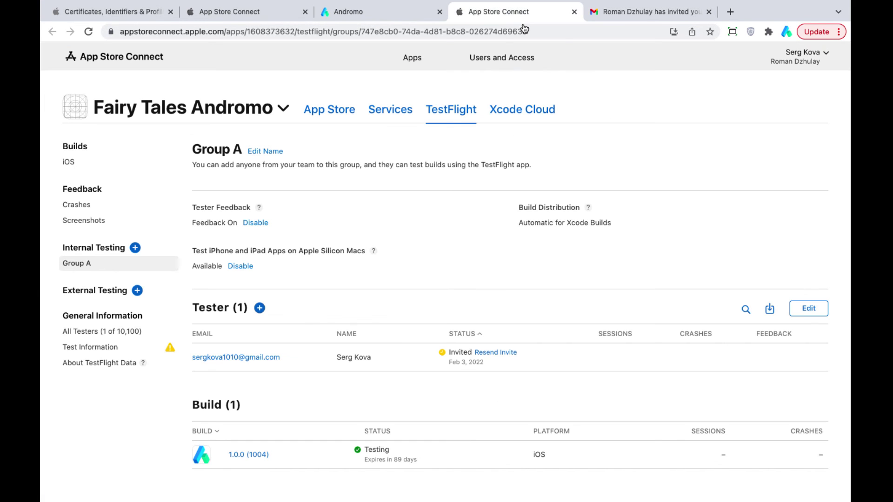
pyautogui.click(341, 121)
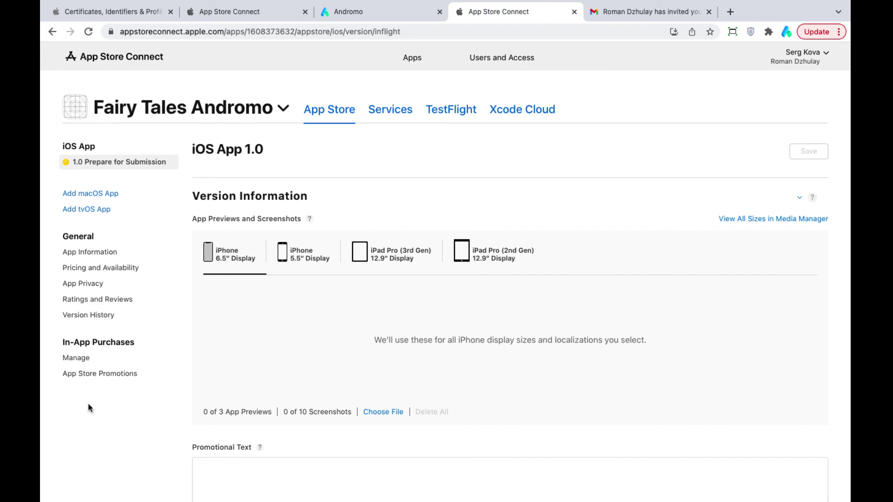
pyautogui.click(448, 112)
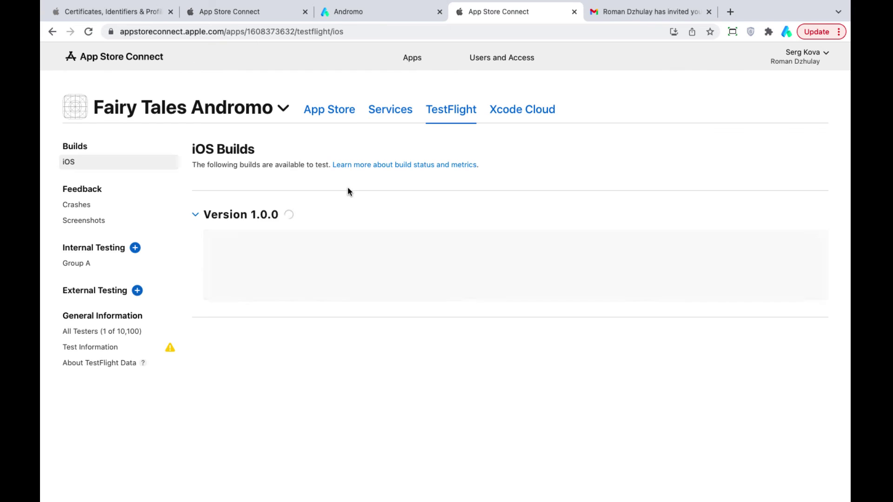